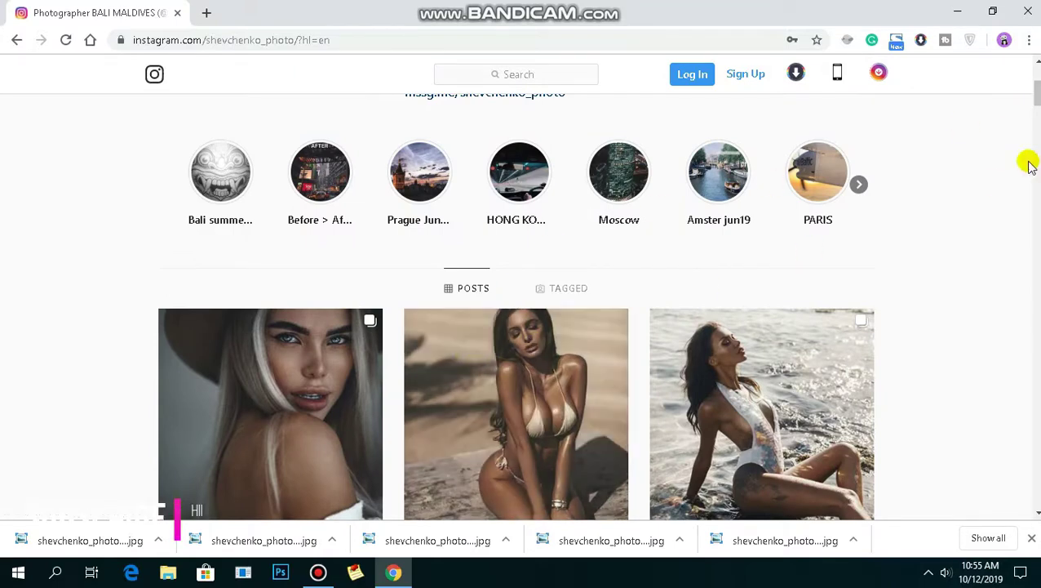
scroll(1035, 130, up, 5)
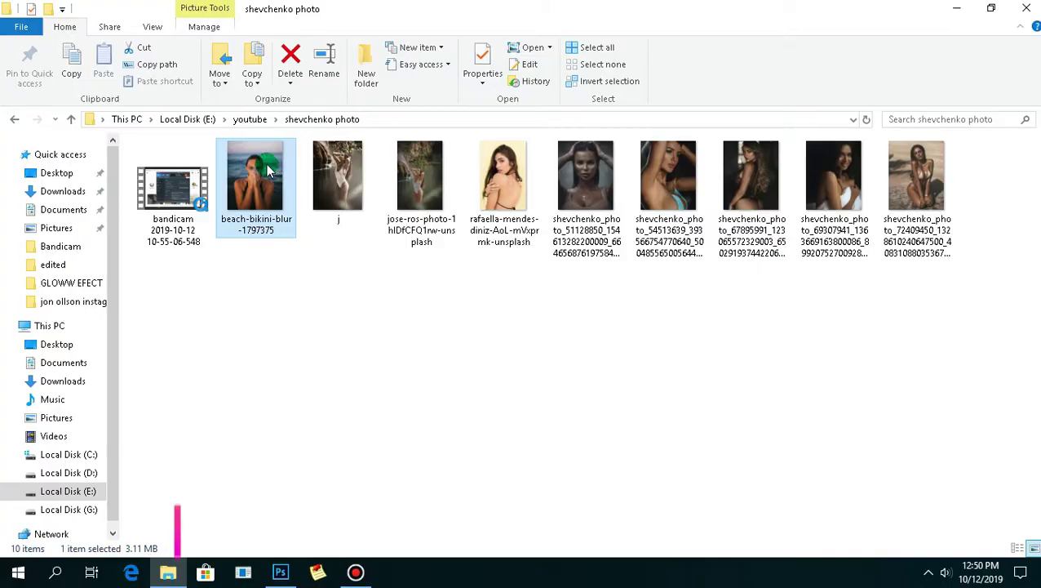
Open the beach-bikini-blur-1797375 image in Photoshop and duplicate its background as a layer named "edit"
drag(268, 169, 329, 482)
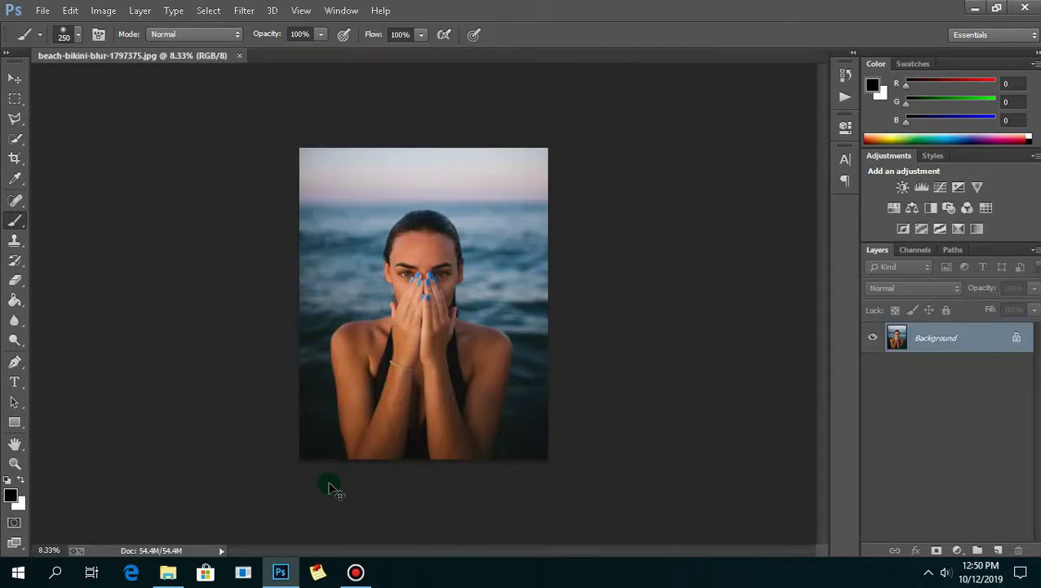
key(ctrl+j)
click(931, 339)
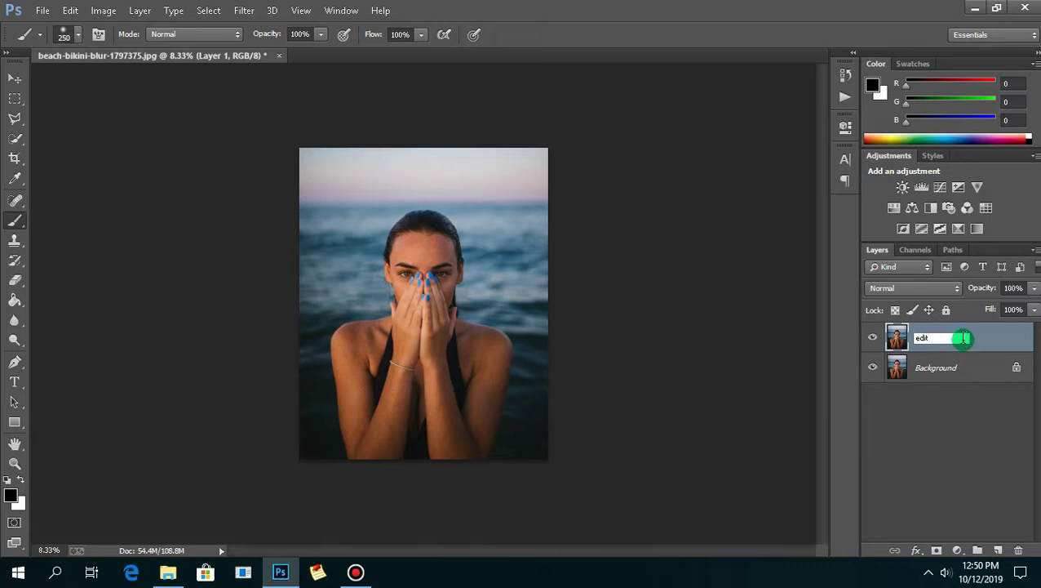
key(Return)
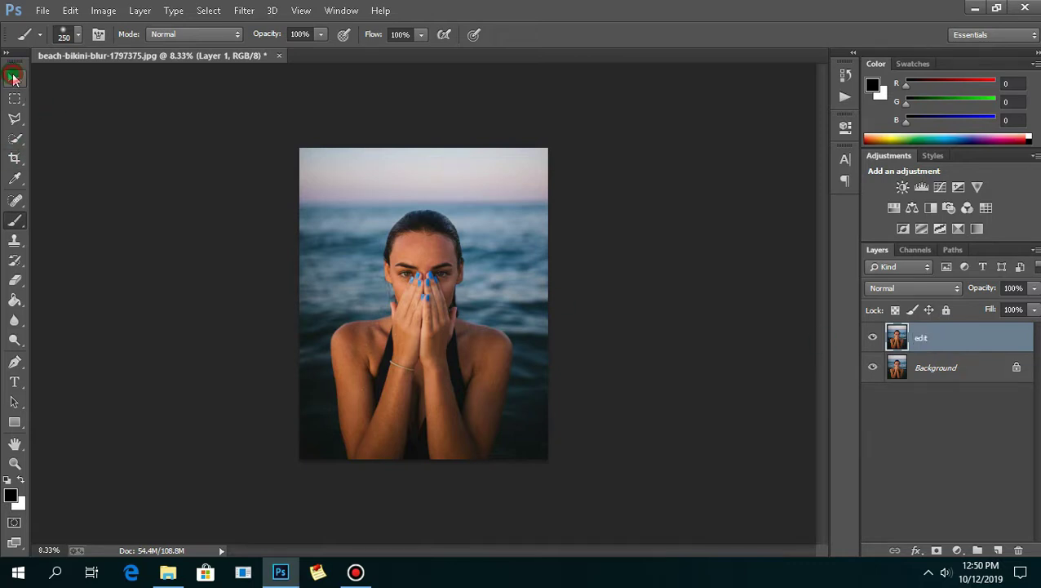
Duplicate the edit layer and use Hue/Saturation on the copy to lower the Blues saturation to -58
click(15, 78)
key(ctrl+j)
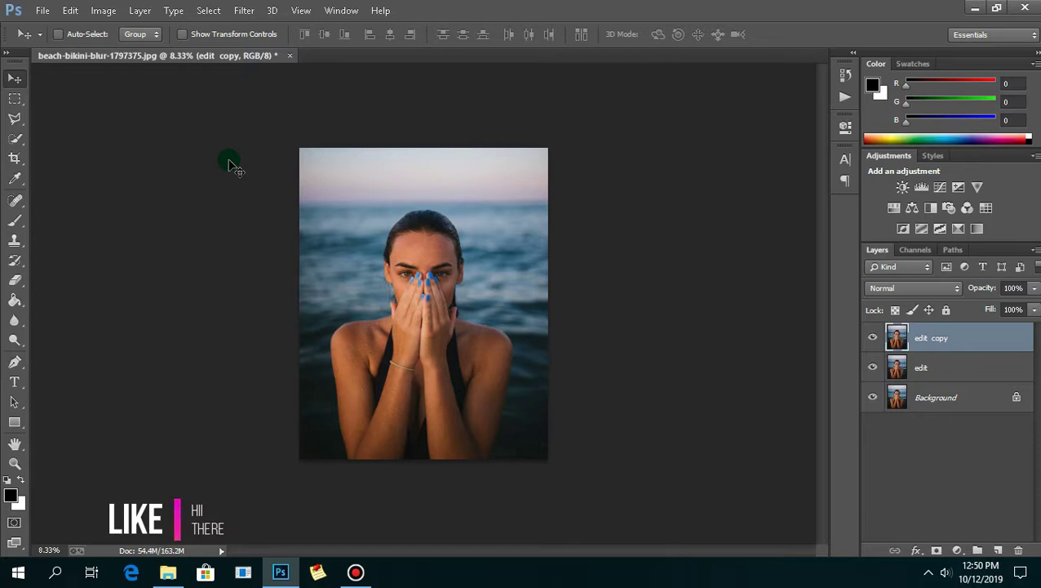
key(ctrl+plus)
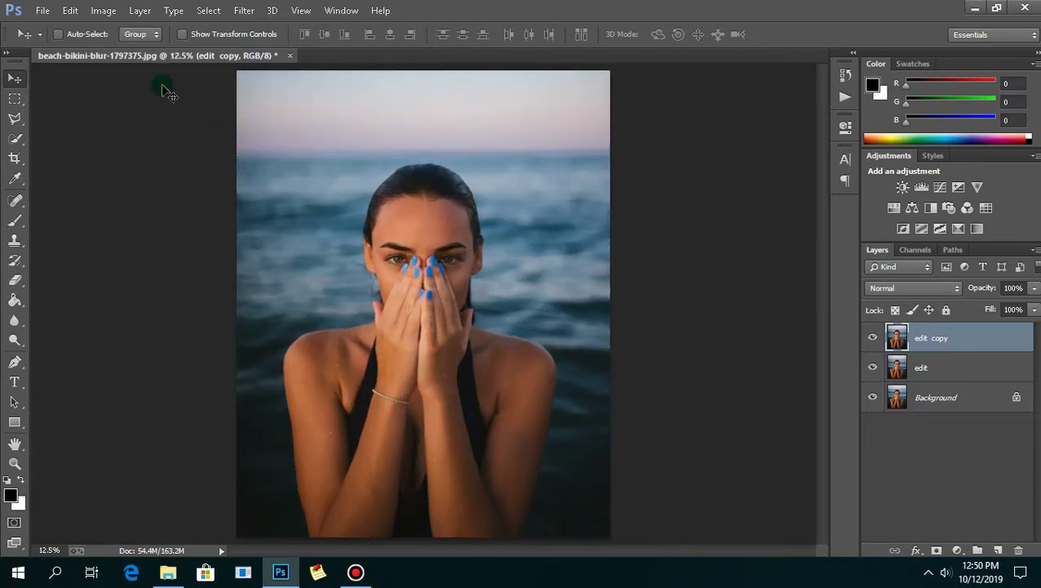
click(103, 16)
click(116, 50)
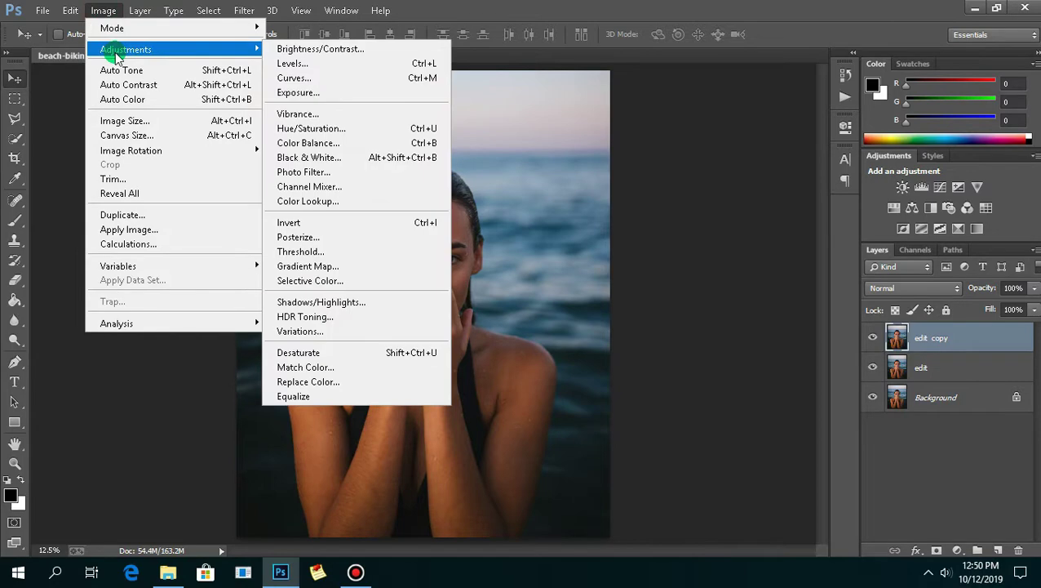
click(318, 129)
click(781, 186)
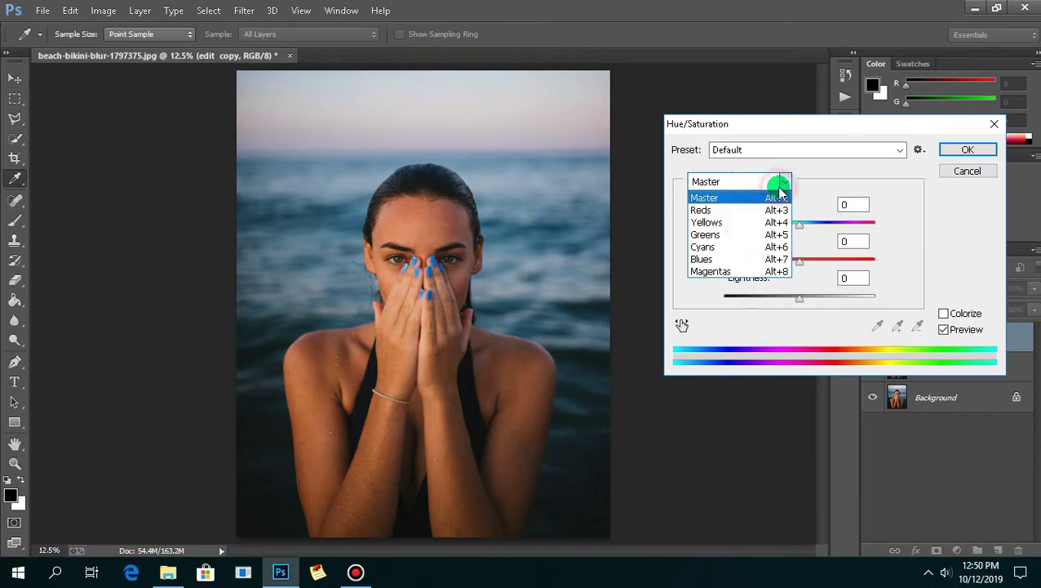
click(733, 258)
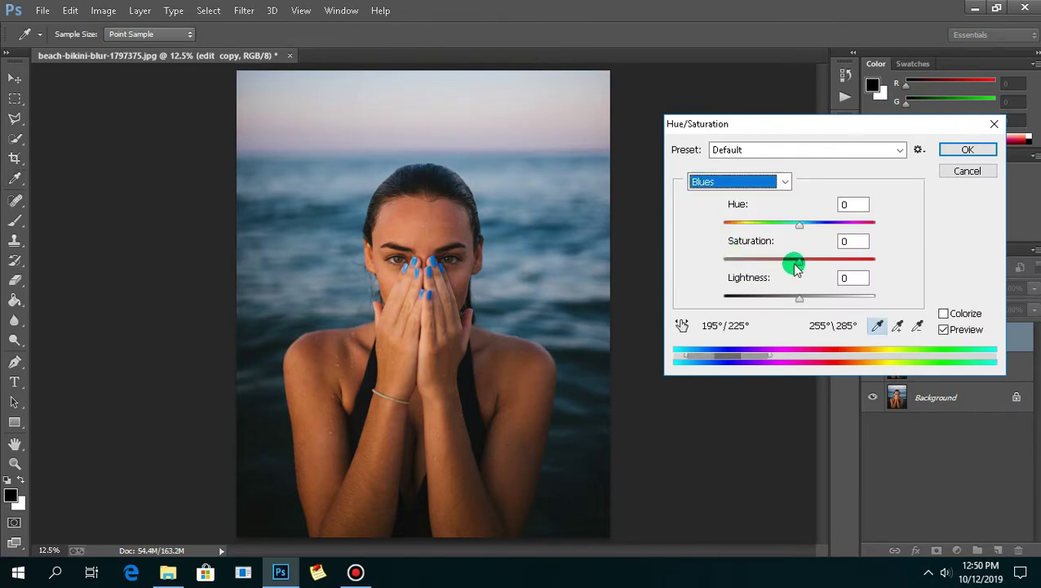
drag(792, 264, 742, 269)
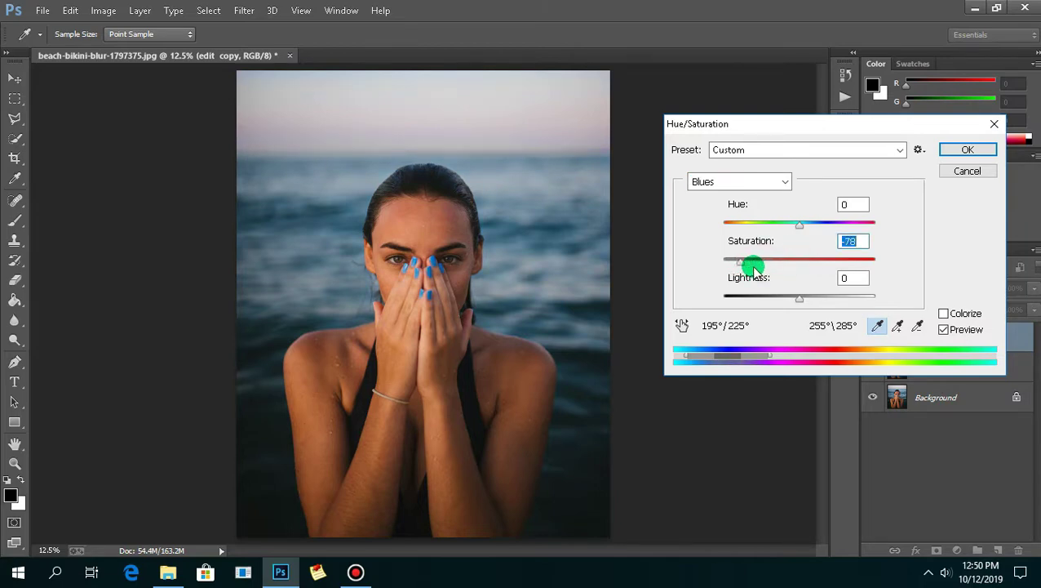
For the Cyans, set hue to +6, saturation to -15 and lightness to +56, and apply the Hue/Saturation adjustment
click(781, 186)
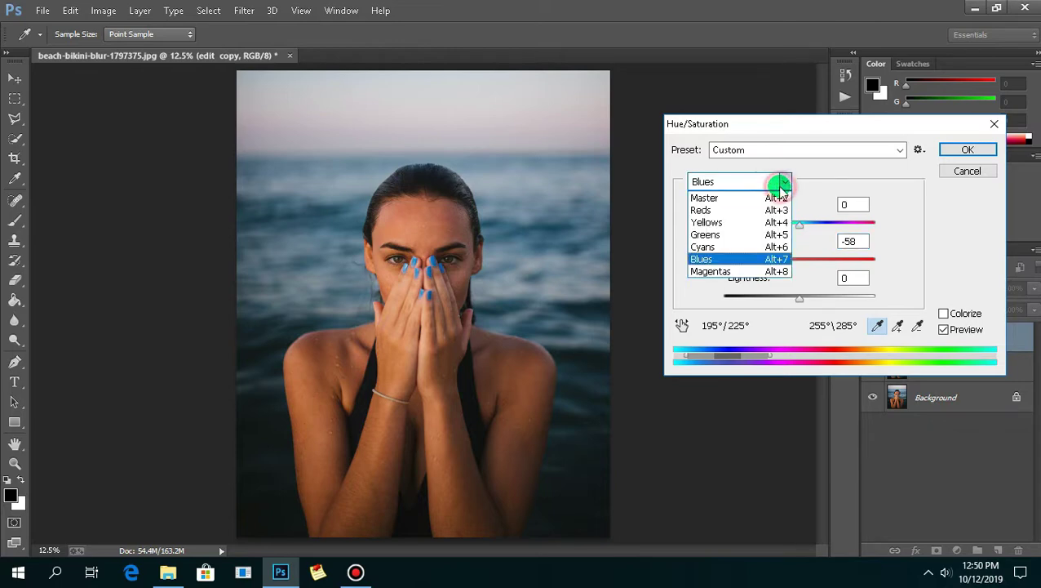
click(745, 248)
mouse_move(780, 267)
mouse_down()
mouse_move(794, 263)
mouse_move(767, 269)
mouse_up()
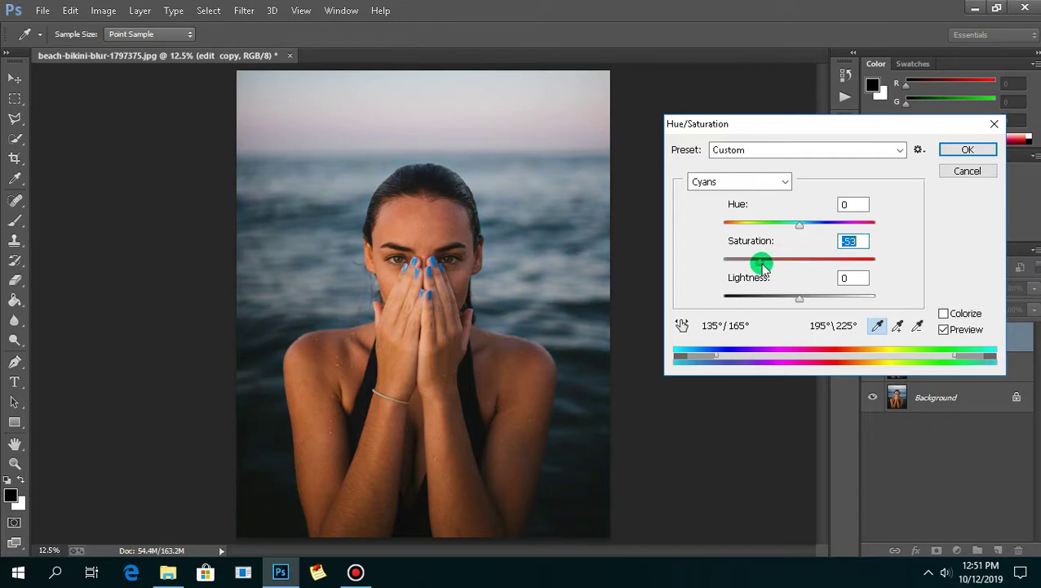
drag(780, 271, 842, 298)
drag(799, 225, 807, 230)
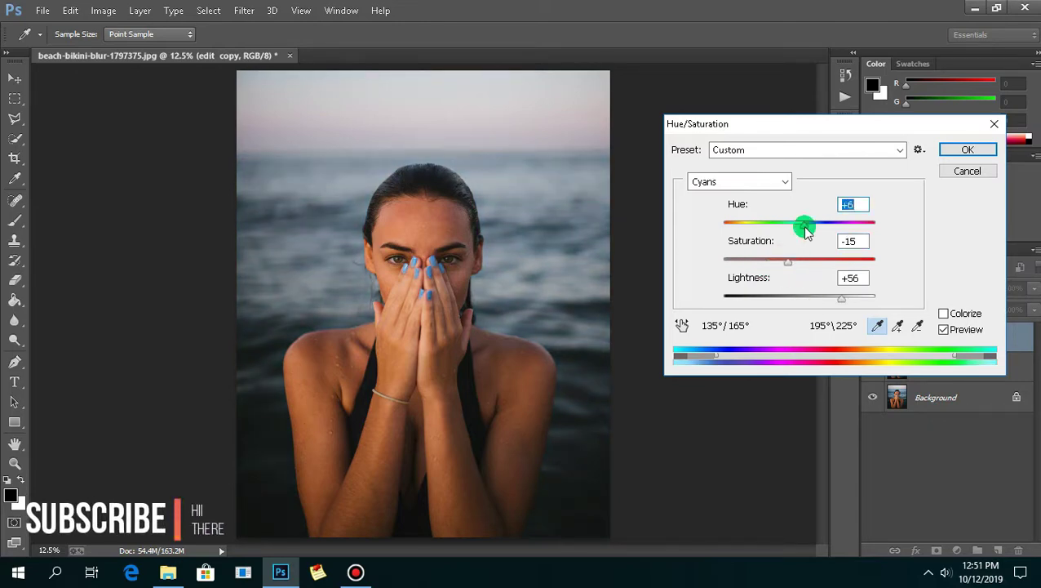
click(964, 151)
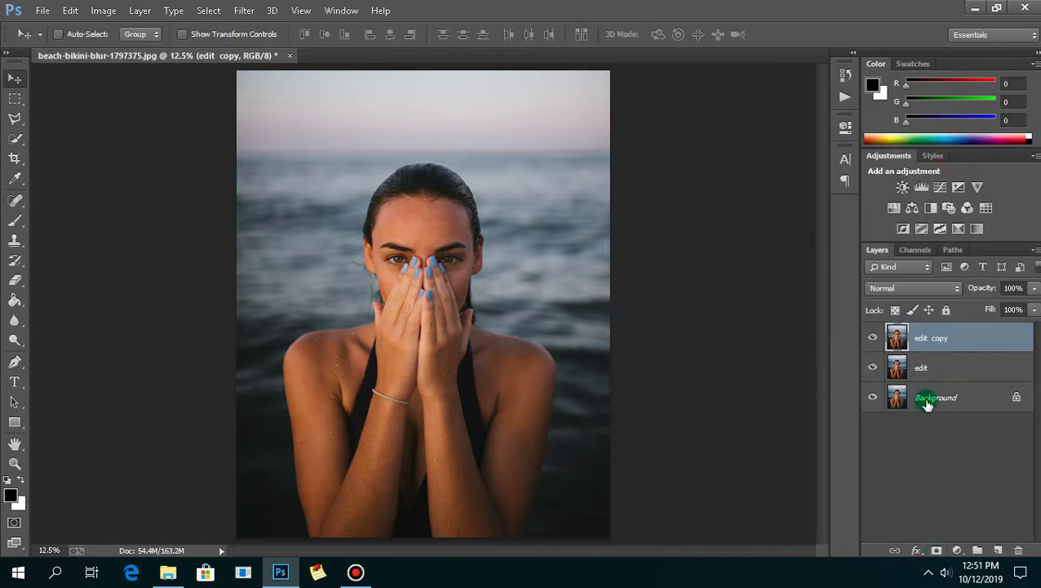
Duplicate the edit layer again and add a white layer mask to the desaturated "edit copy" layer
click(934, 373)
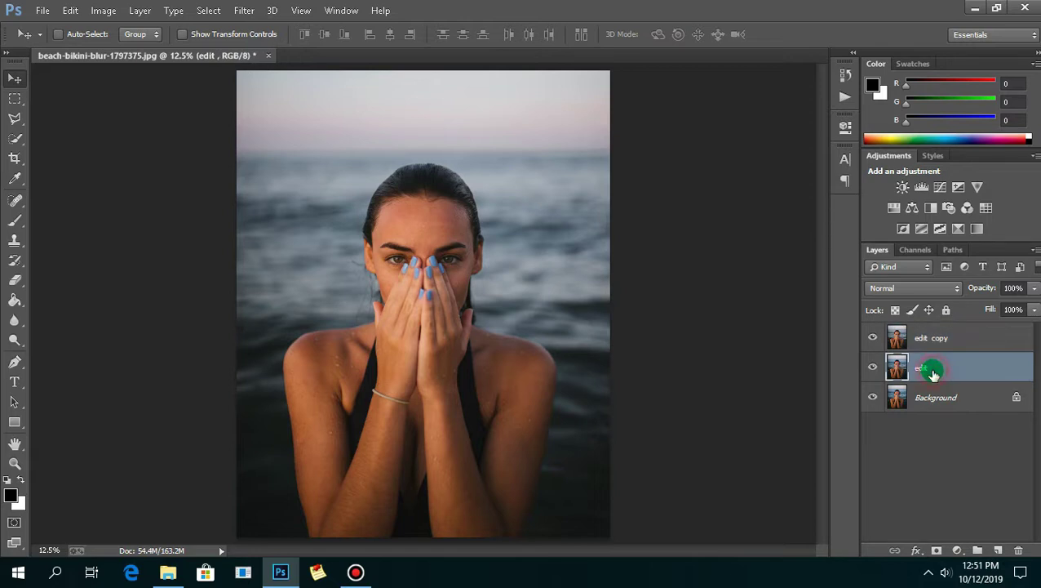
key(ctrl+j)
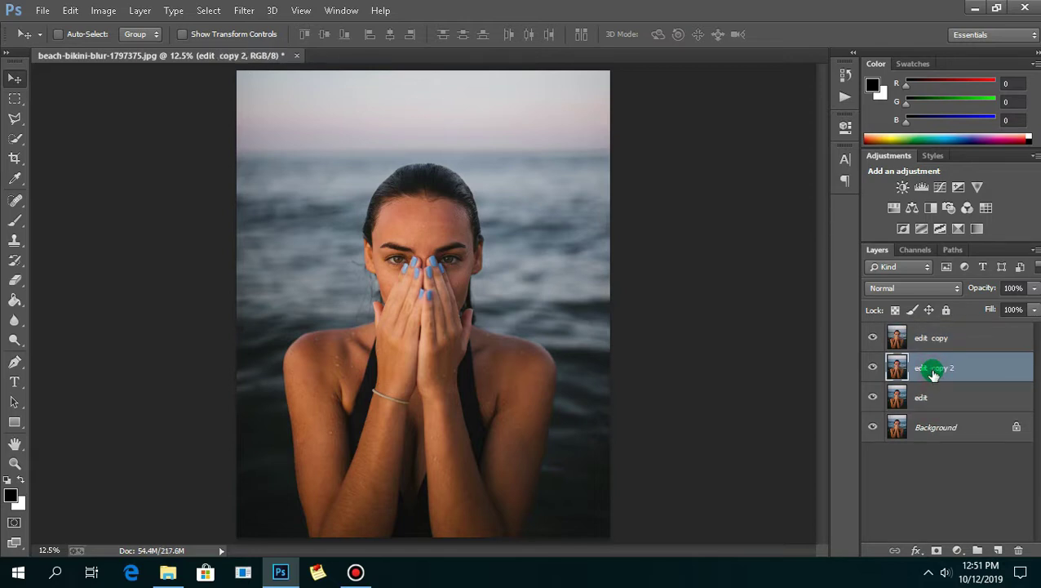
click(939, 339)
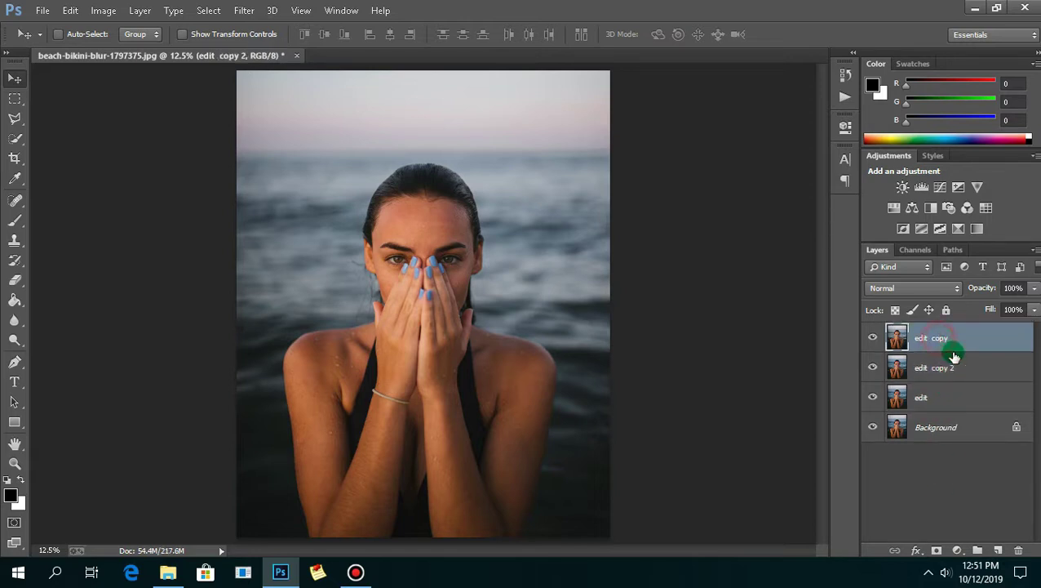
click(938, 549)
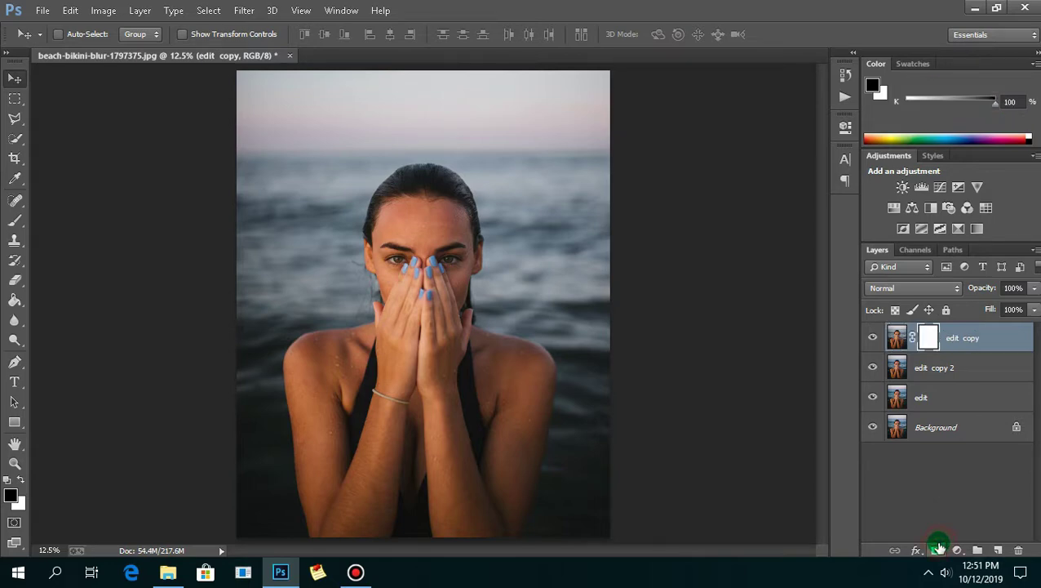
Paint the edit copy's mask with a small black brush over all the fingernails to bring back their original blue
click(15, 220)
drag(401, 238, 473, 250)
scroll(471, 249, up, 2)
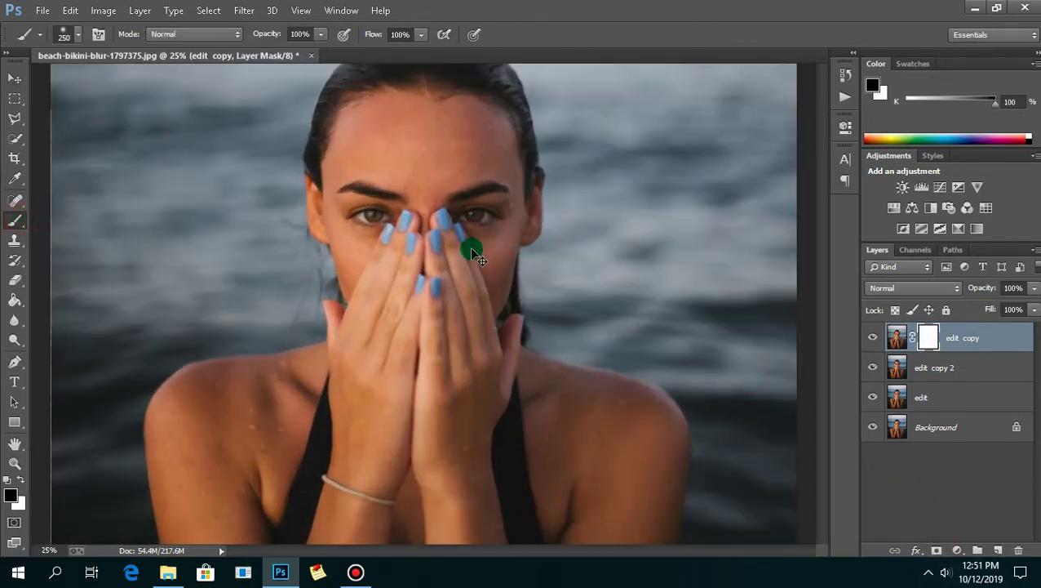
key(bracketleft)
key(bracketleft)
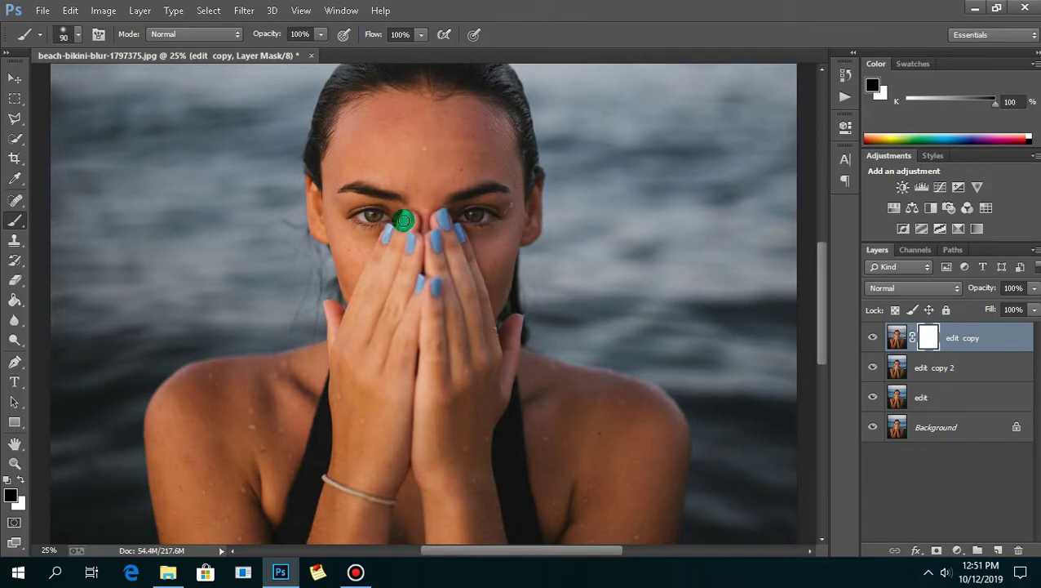
drag(410, 232, 423, 255)
scroll(411, 239, up, 3)
key(bracketleft)
key(bracketleft)
key(bracketleft)
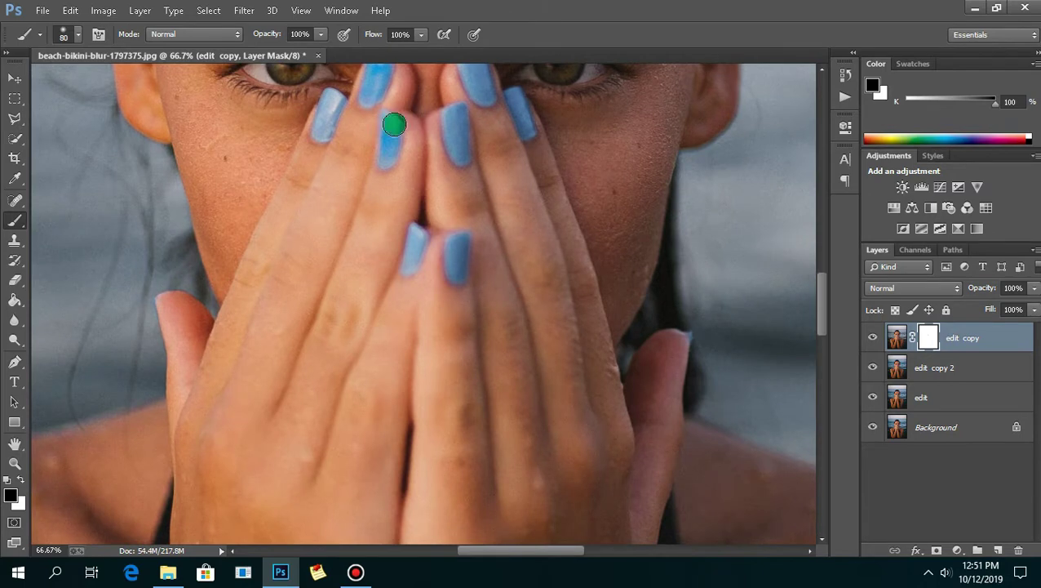
drag(390, 127, 388, 157)
click(325, 122)
click(454, 118)
click(479, 85)
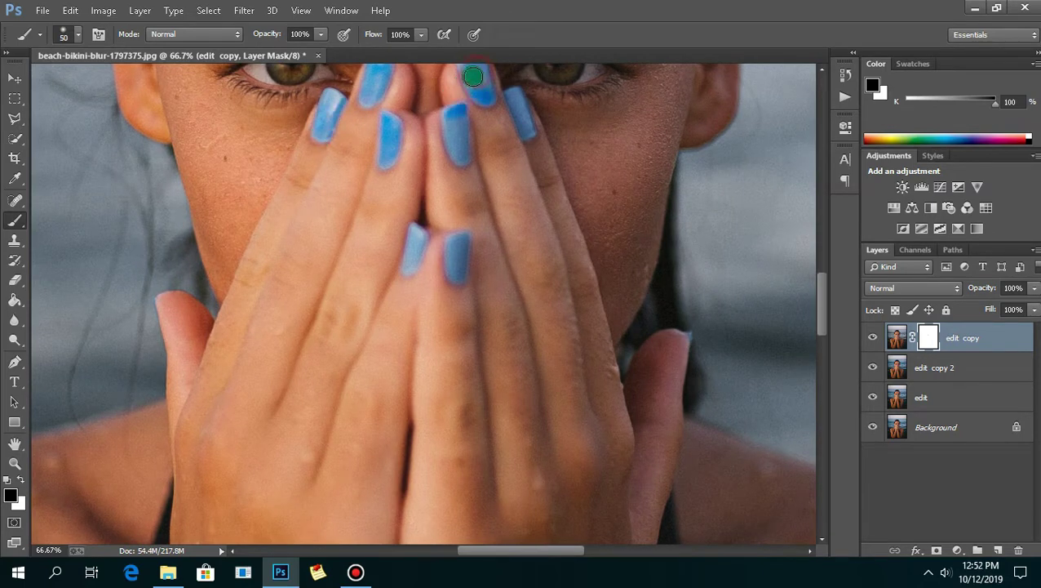
scroll(818, 302, up, 2)
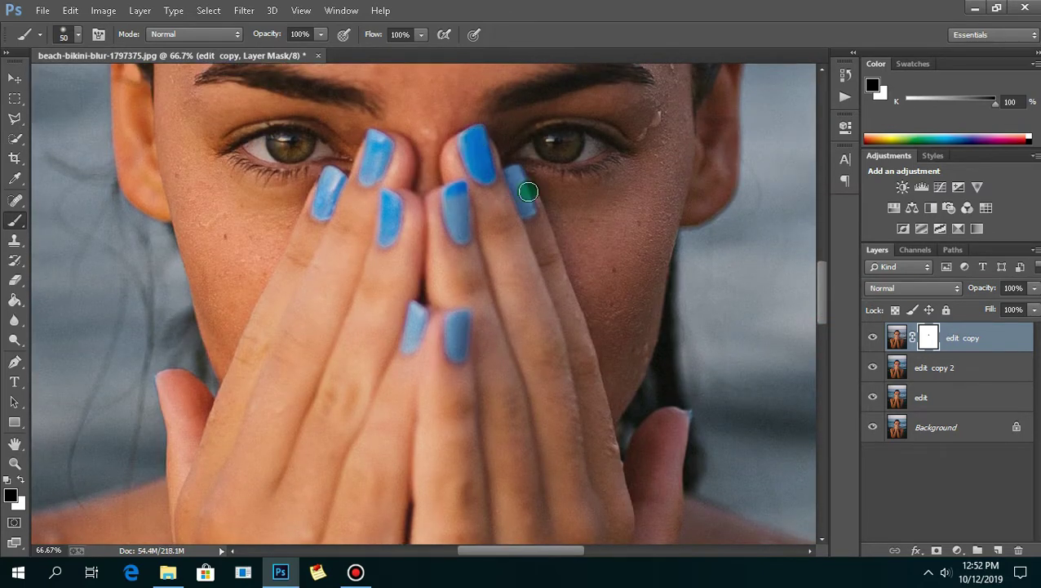
drag(528, 191, 521, 202)
drag(454, 198, 459, 226)
mouse_move(457, 321)
mouse_down()
mouse_move(420, 314)
mouse_move(410, 343)
mouse_move(415, 315)
mouse_move(409, 340)
mouse_up()
drag(385, 221, 367, 174)
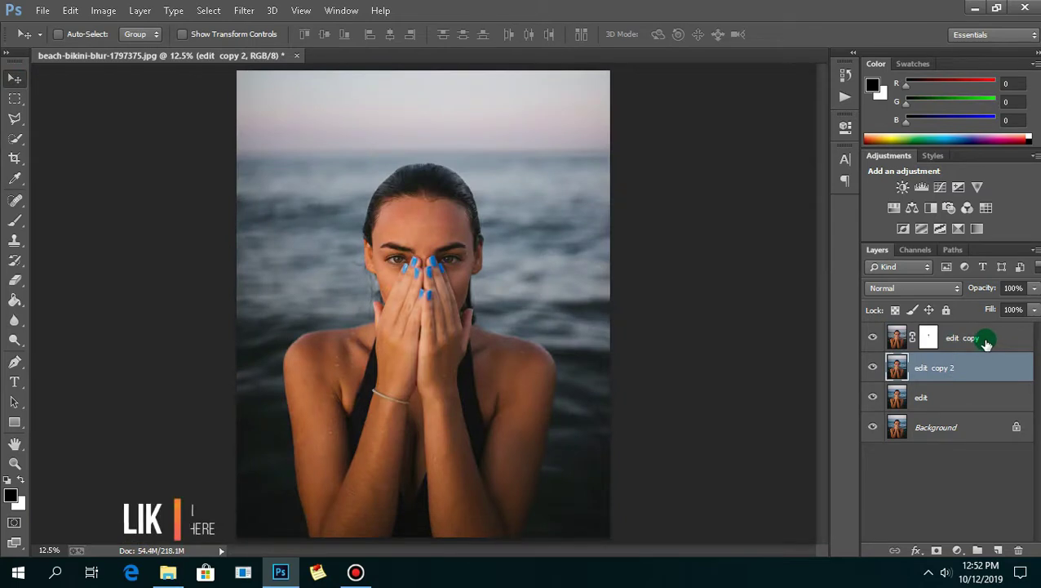
Merge the masked edit copy layer with the edit copy 2 layer
shift+click(988, 338)
right_click(986, 342)
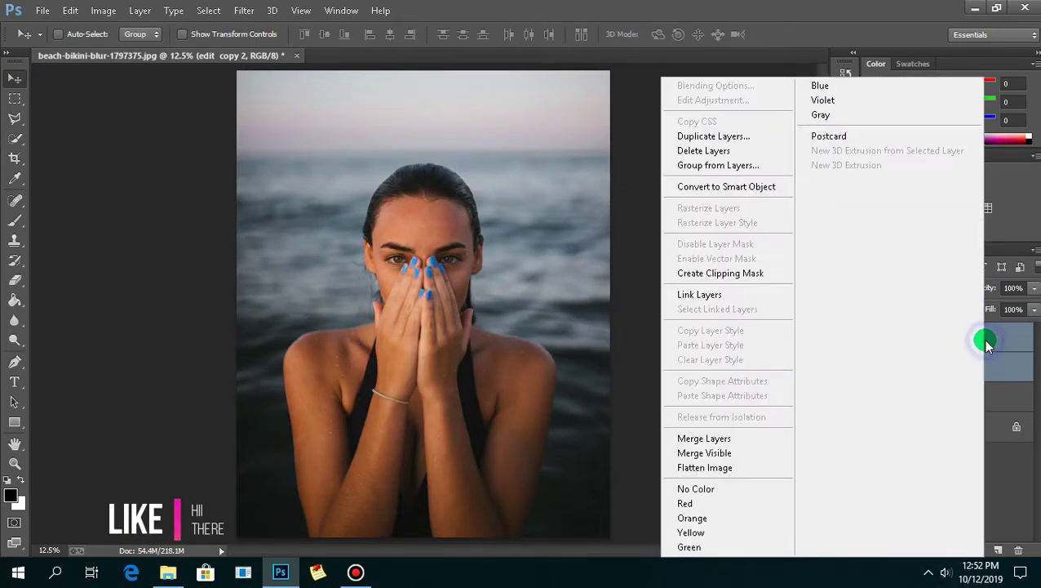
click(718, 439)
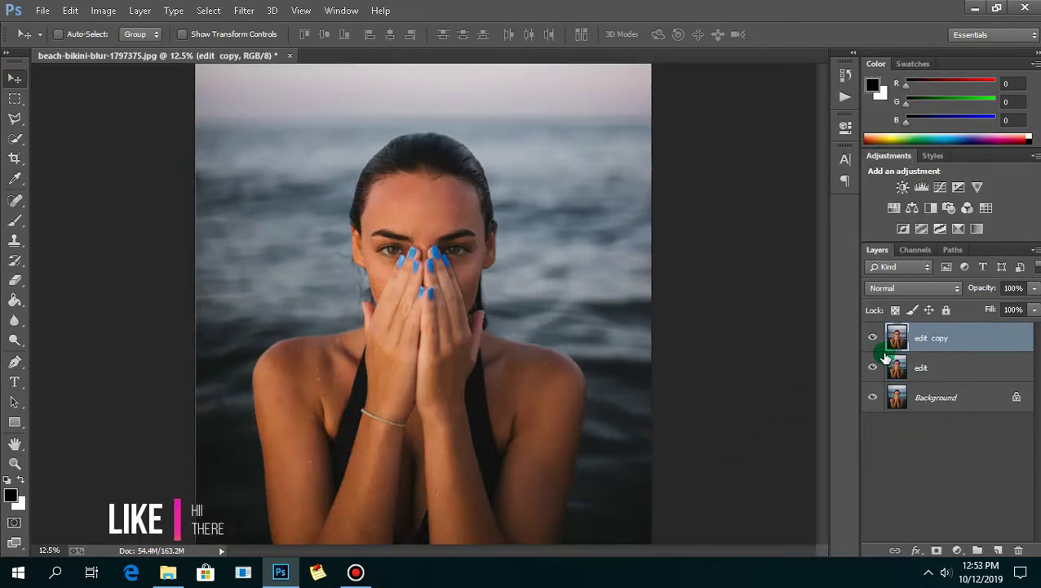
Compare the photo with and without the merged edit copy layer
key(ctrl+plus)
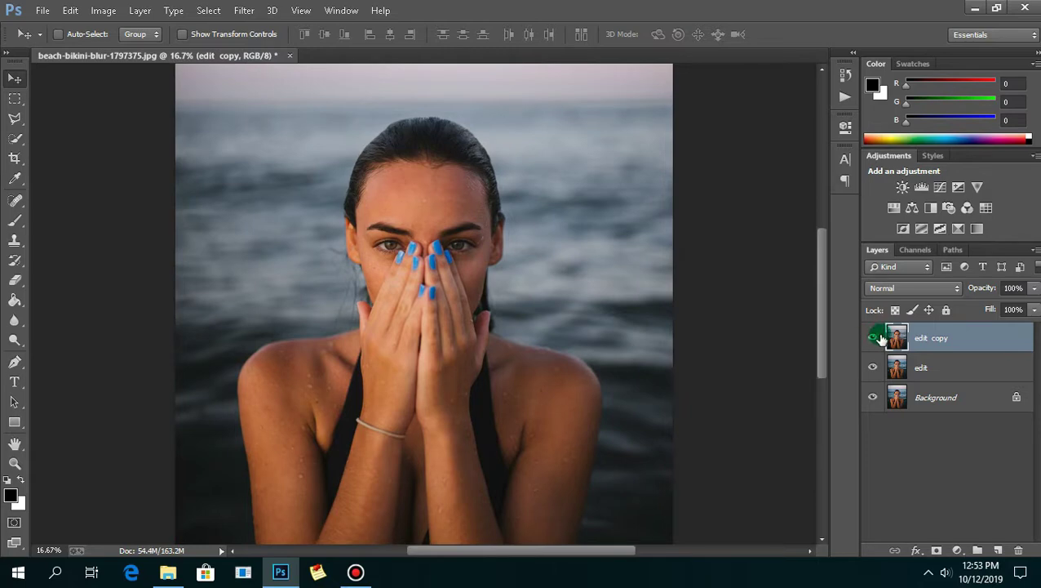
click(873, 337)
click(873, 337)
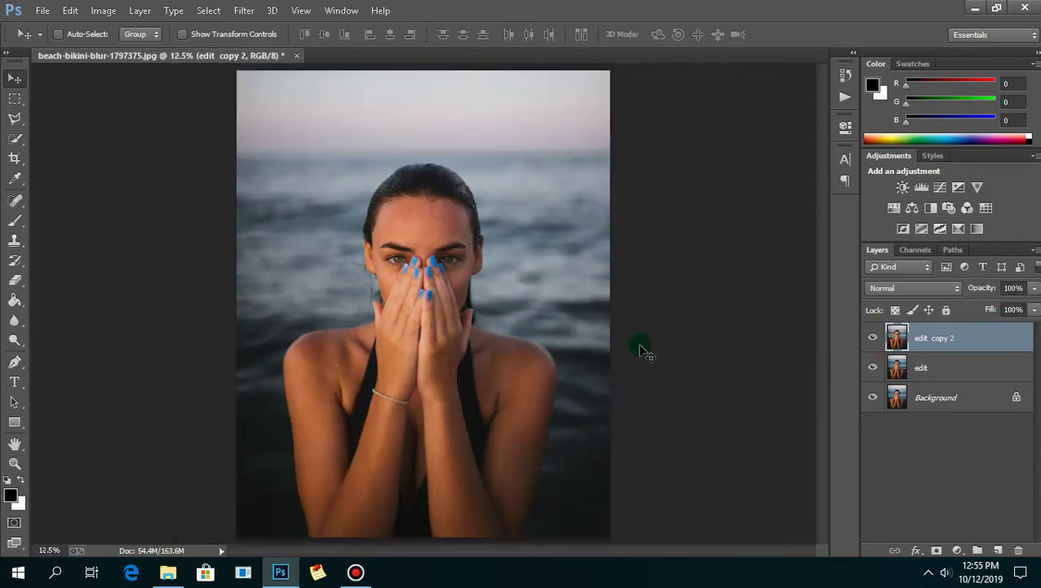
Duplicate the top layer twice and rename the uppermost copy "dodge and burn"
key(ctrl+j)
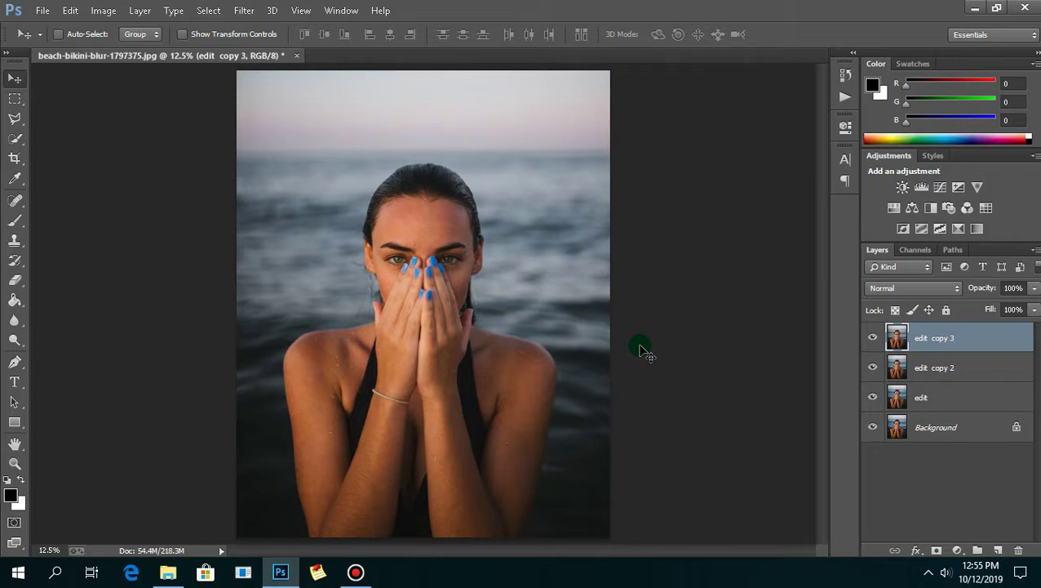
key(ctrl+j)
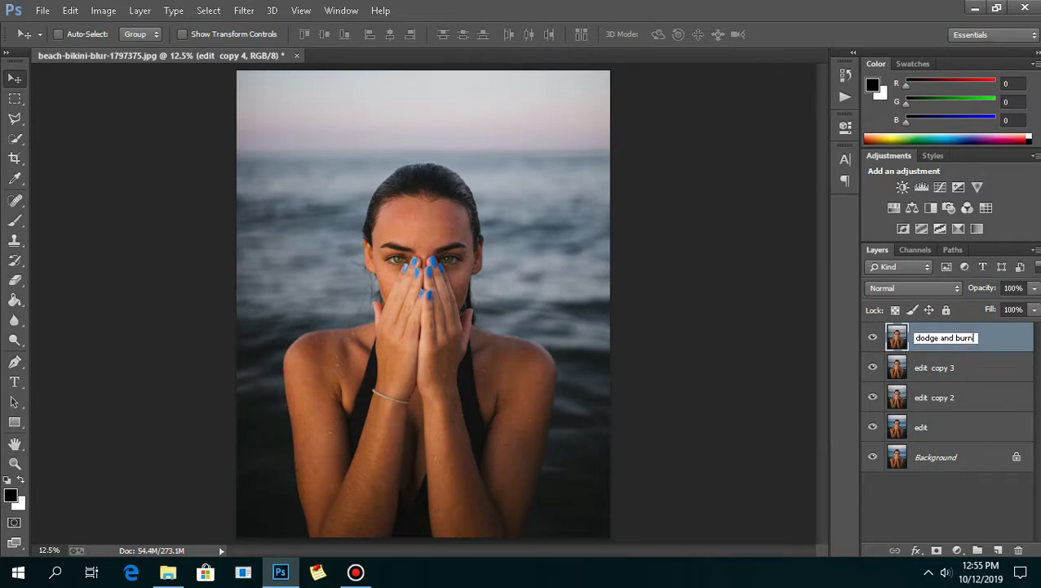
click(682, 302)
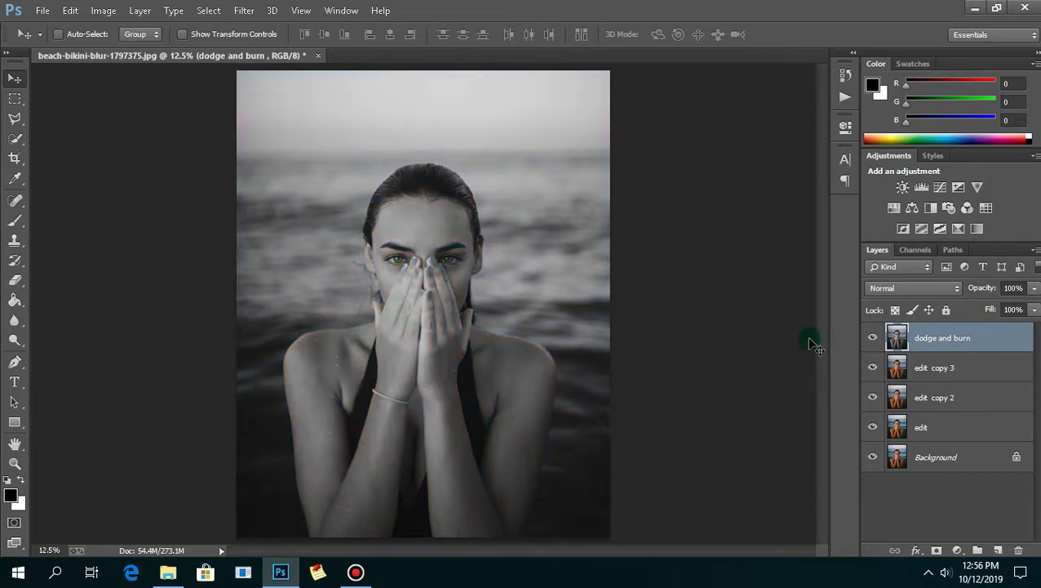
Set the blend mode of the grayscale dodge and burn layer to Vivid Light
click(919, 293)
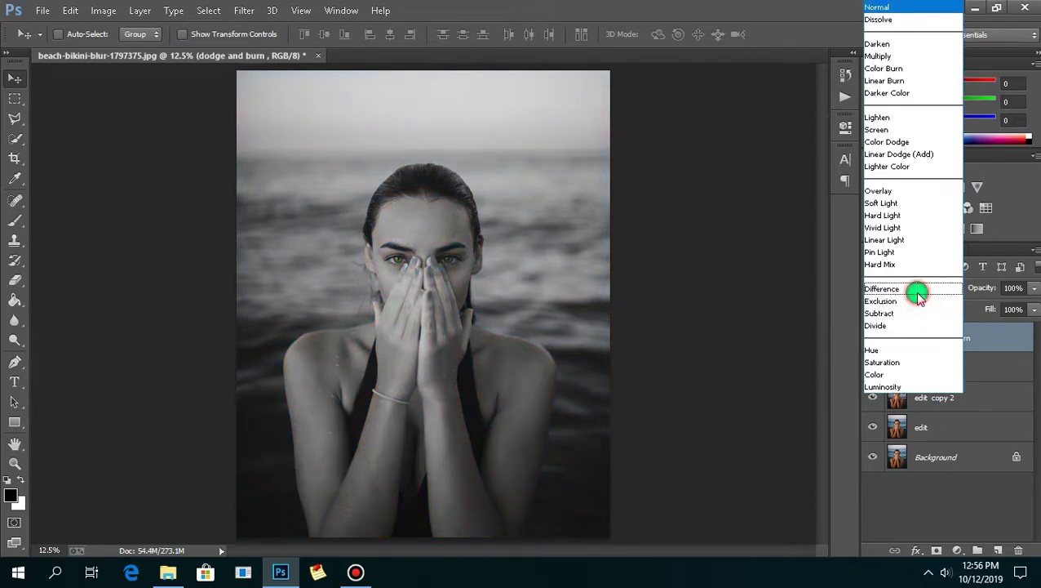
click(894, 229)
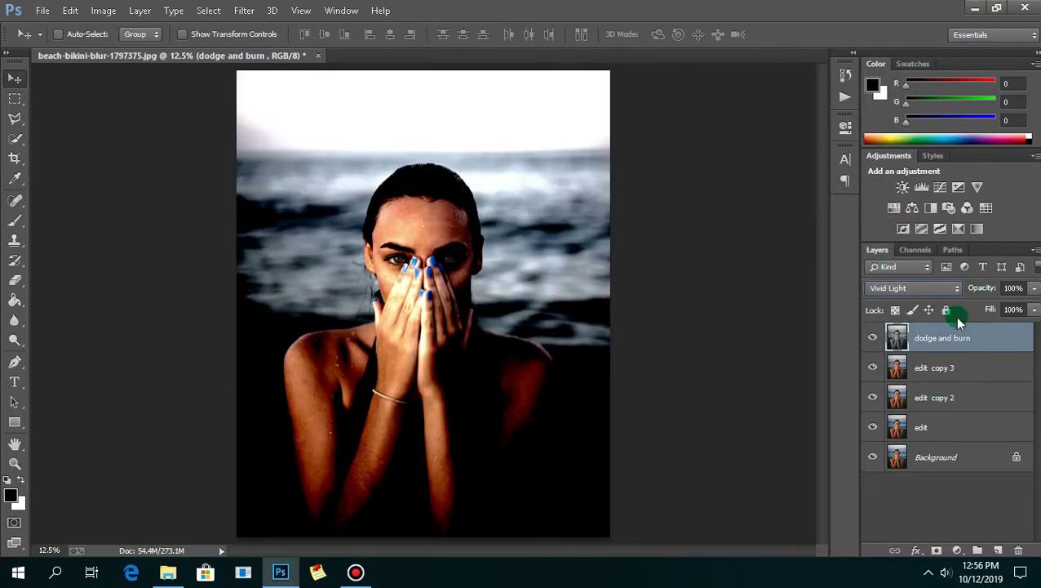
Apply a High Pass filter with a 1000-pixel radius to the dodge and burn layer
click(246, 10)
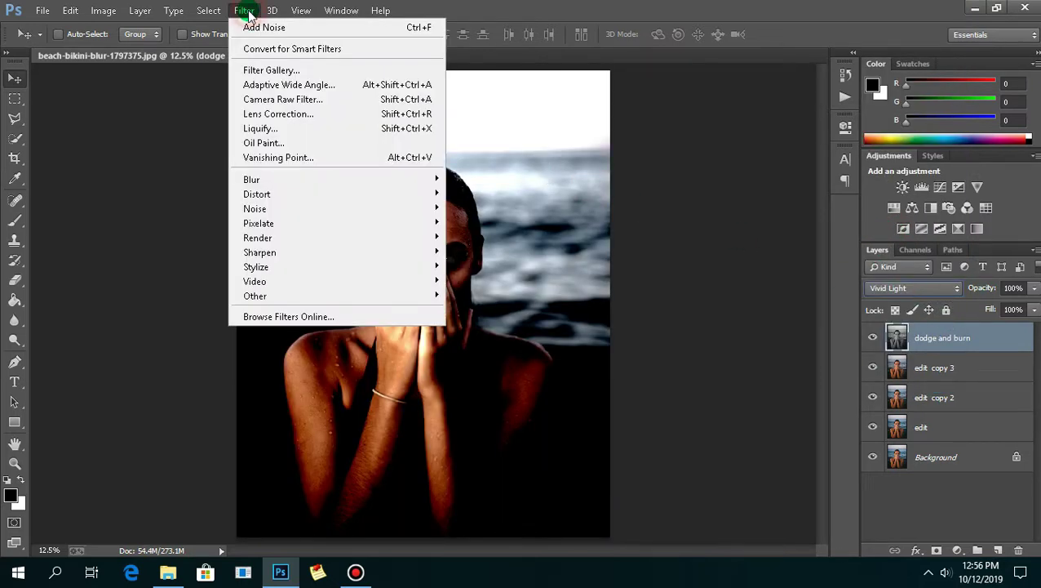
mouse_move(282, 183)
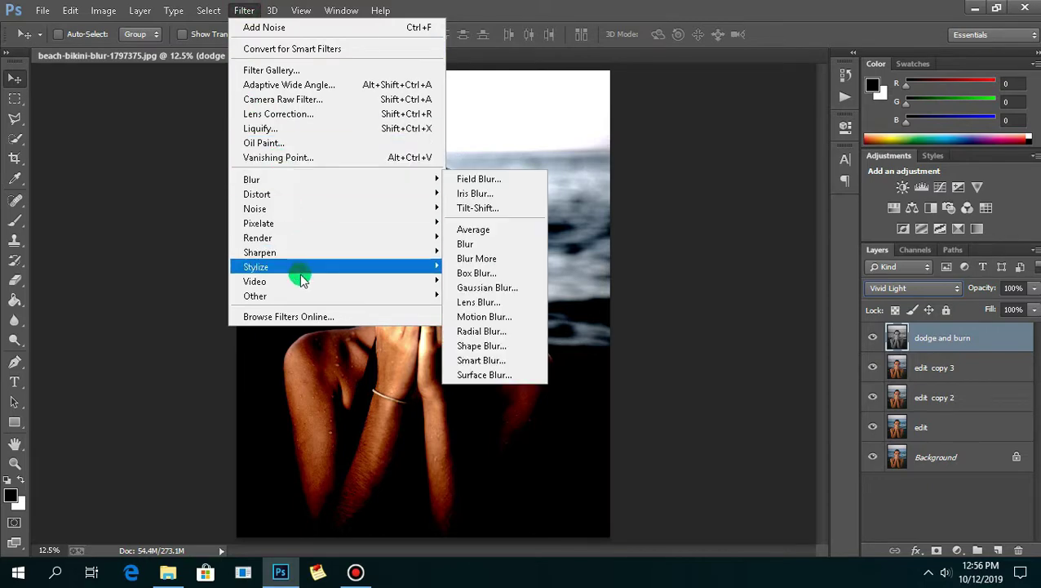
mouse_move(335, 296)
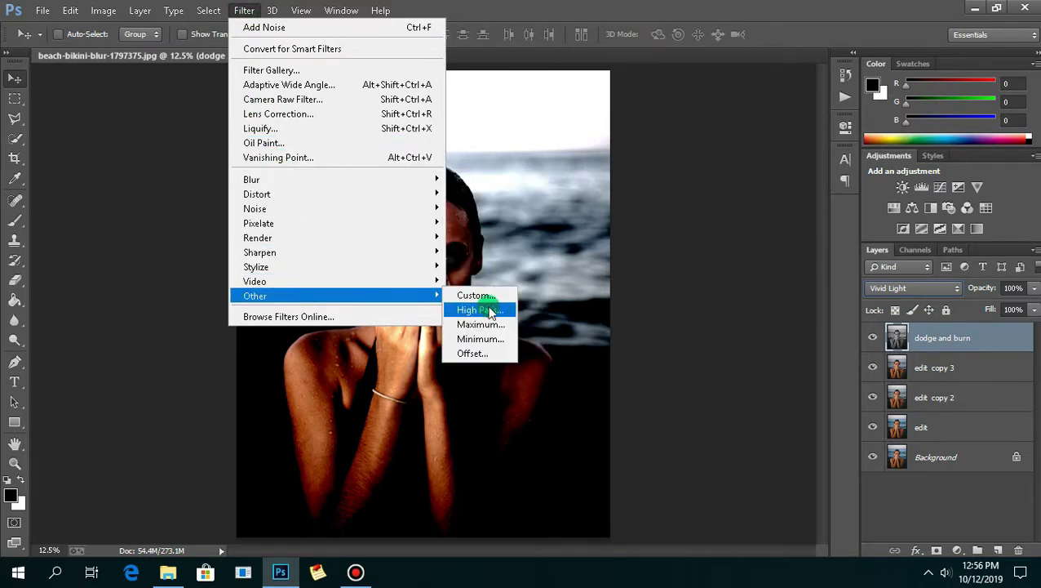
click(481, 310)
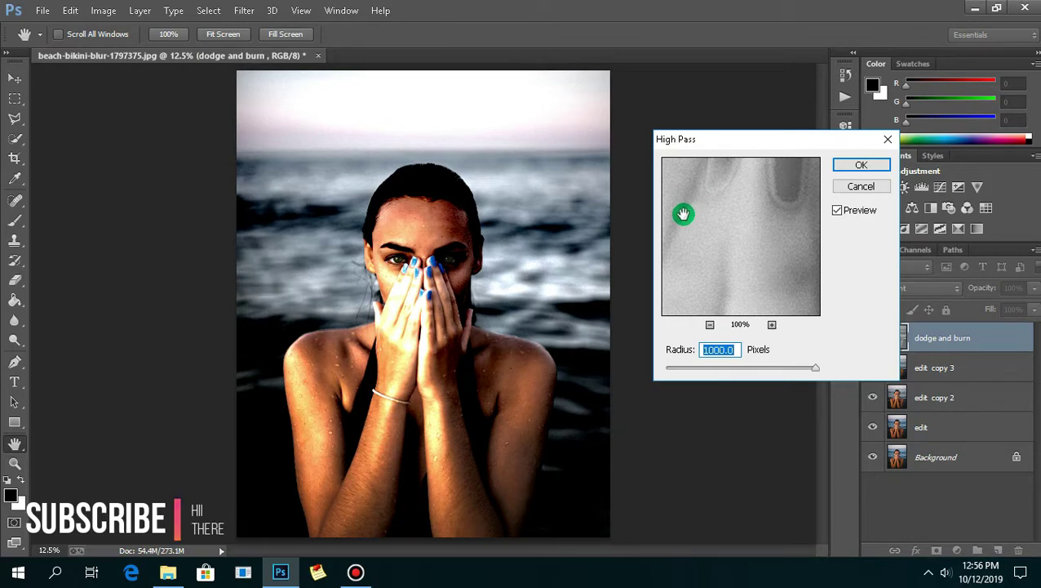
click(846, 167)
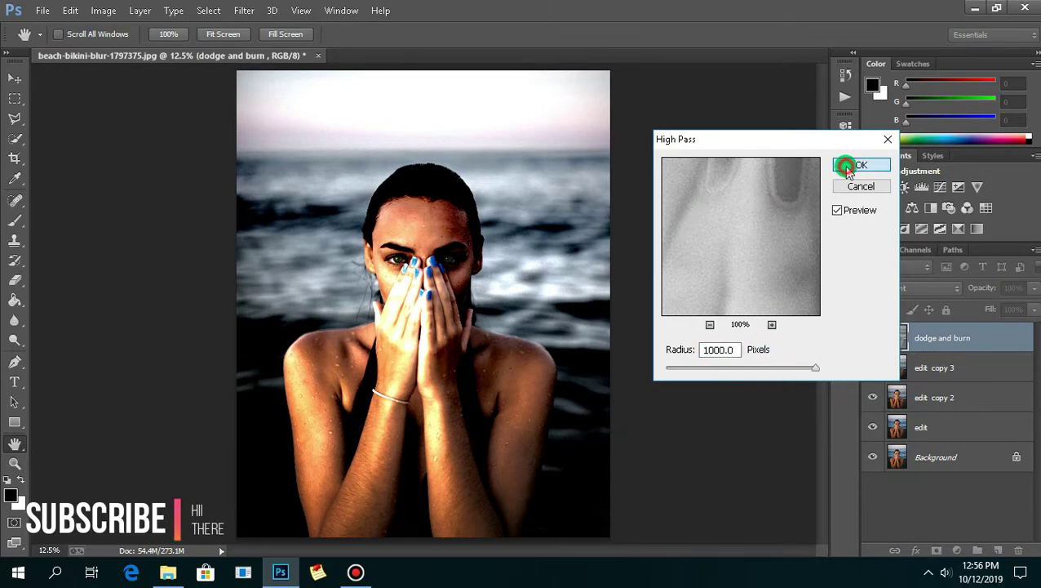
Add a layer mask to the dodge and burn layer and fill it with black
click(936, 552)
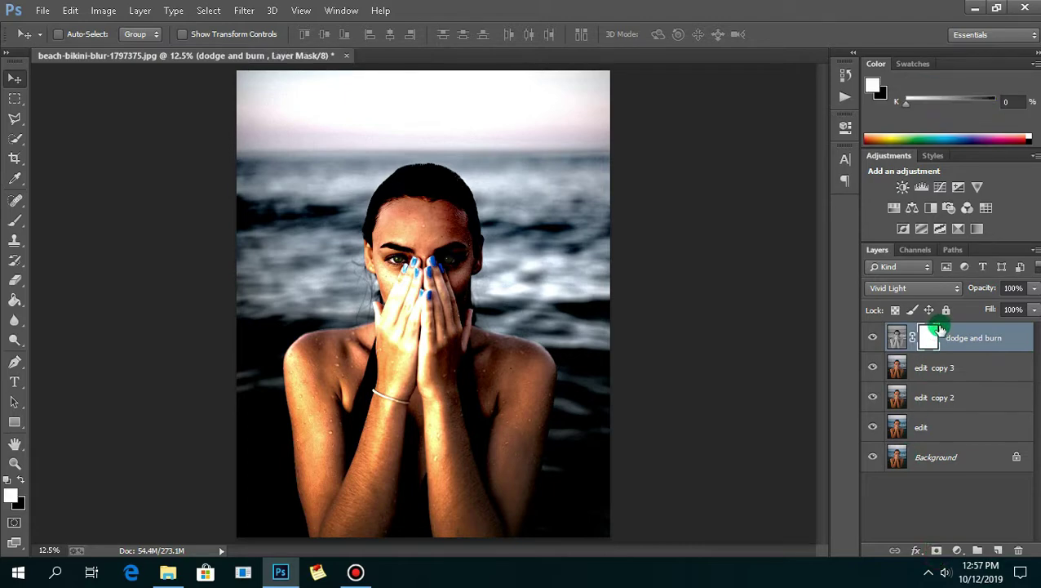
click(22, 483)
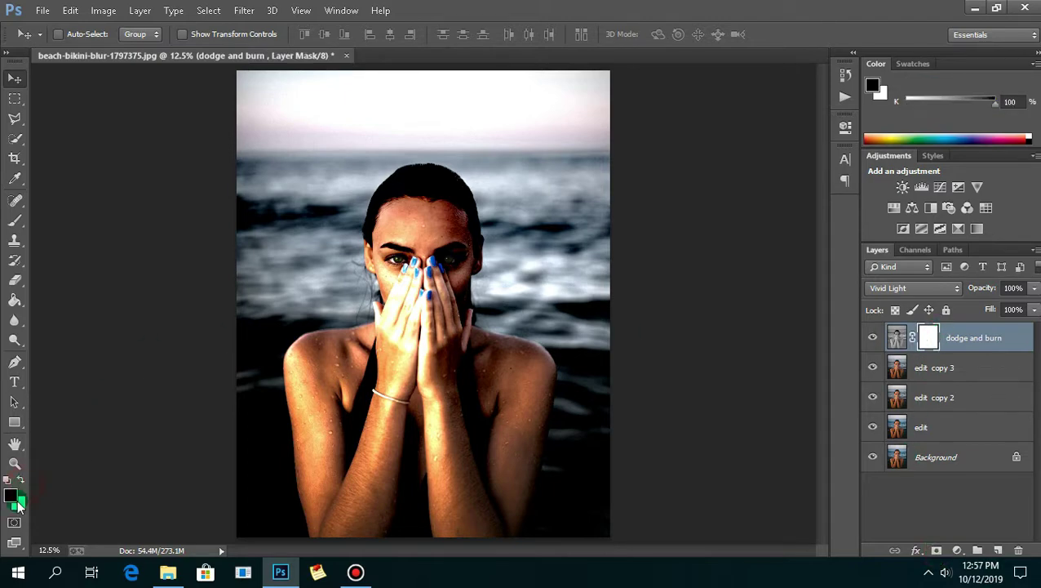
click(9, 302)
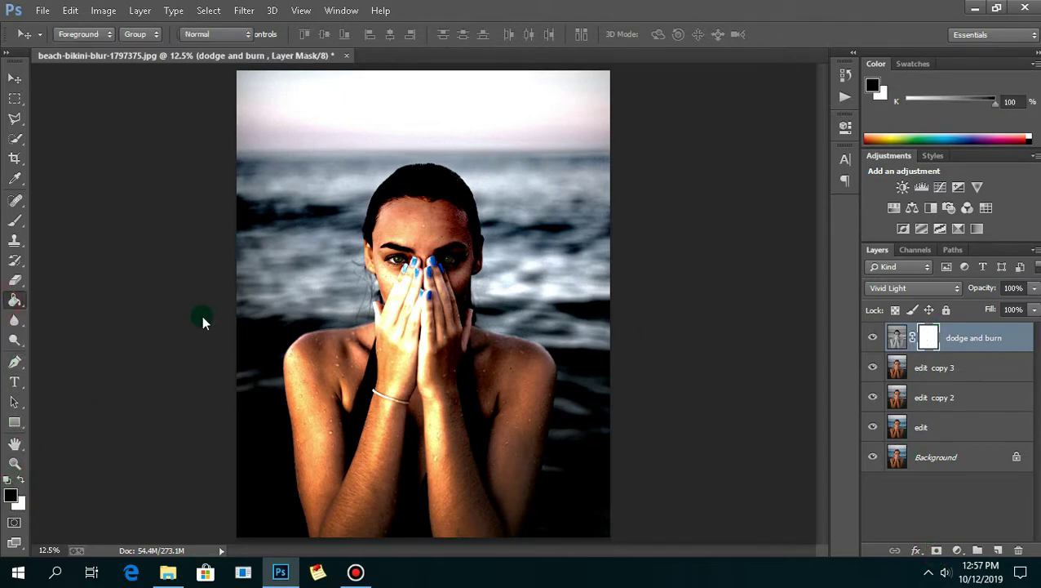
click(439, 360)
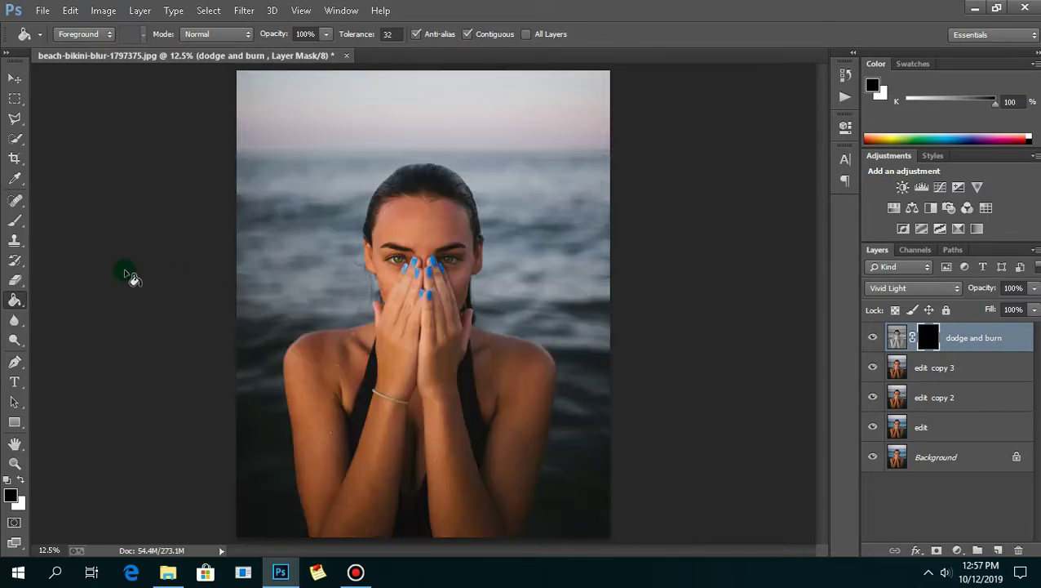
Paint white on the dodge and burn mask over the face, hands and image-left arm with a size 500 brush
click(13, 222)
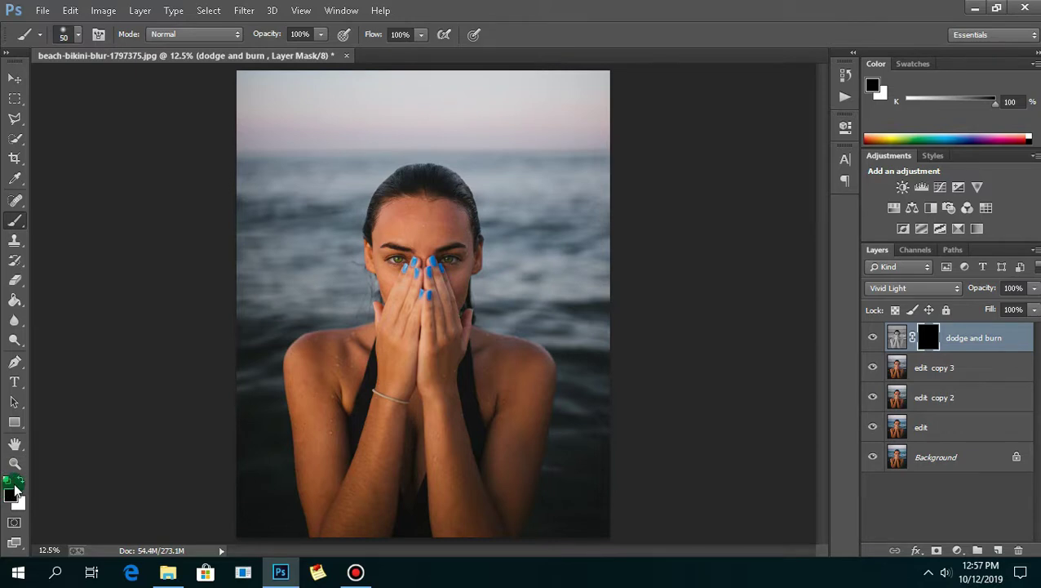
click(19, 482)
click(384, 322)
click(443, 301)
click(414, 374)
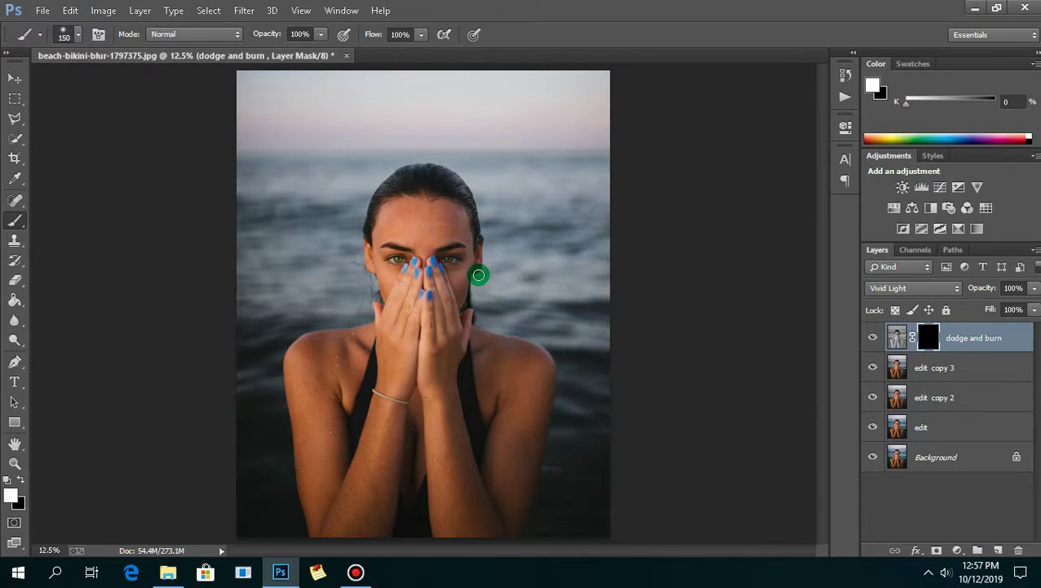
click(437, 233)
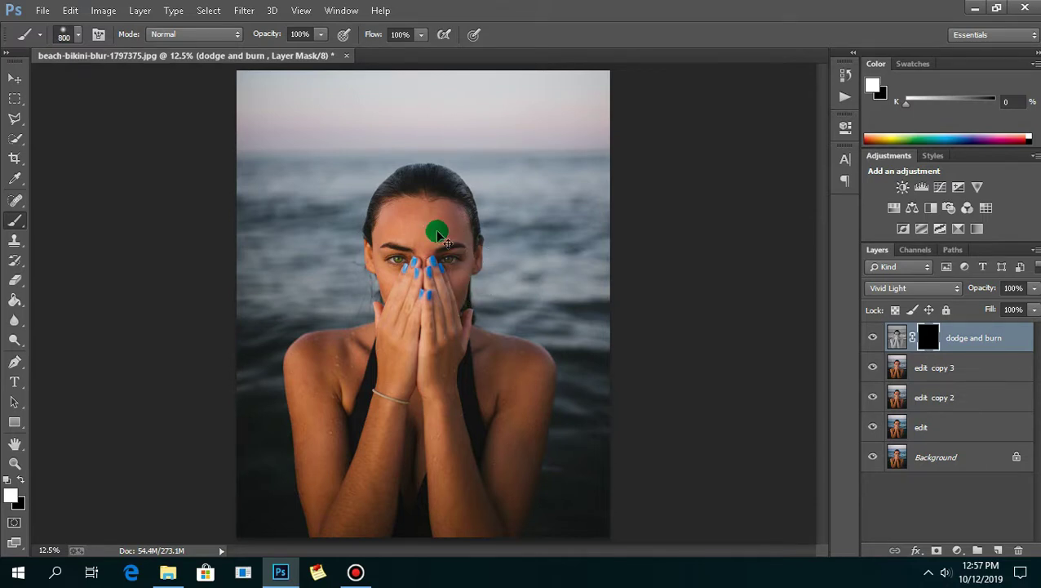
key(ctrl+plus)
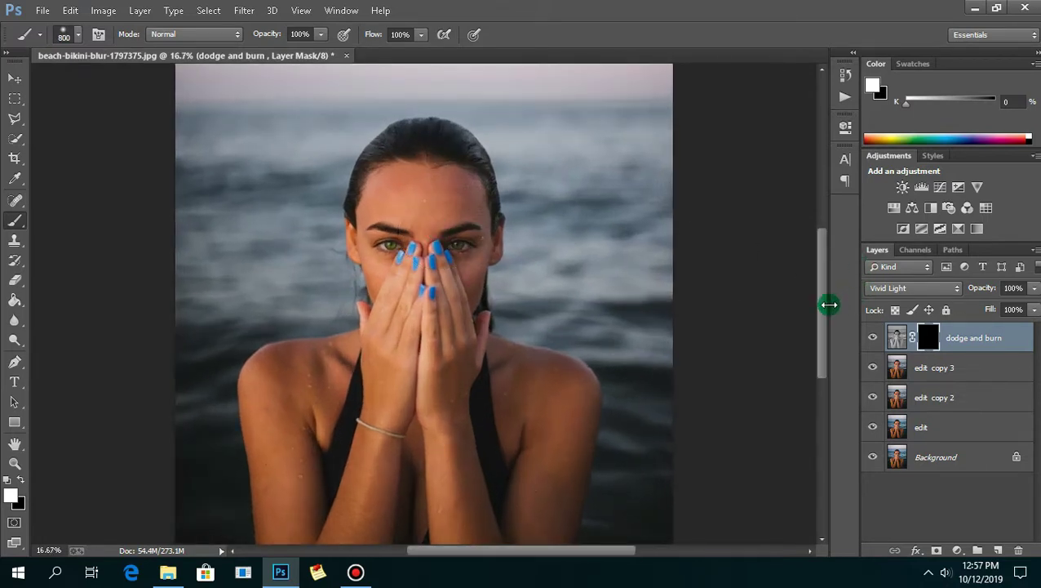
drag(820, 321, 820, 337)
key(bracketleft)
key(bracketleft)
key(bracketleft)
mouse_move(455, 186)
mouse_down()
mouse_move(386, 145)
mouse_move(467, 154)
mouse_move(456, 258)
mouse_move(419, 258)
mouse_move(386, 216)
mouse_move(373, 339)
mouse_move(290, 335)
mouse_move(283, 310)
mouse_move(282, 518)
mouse_up()
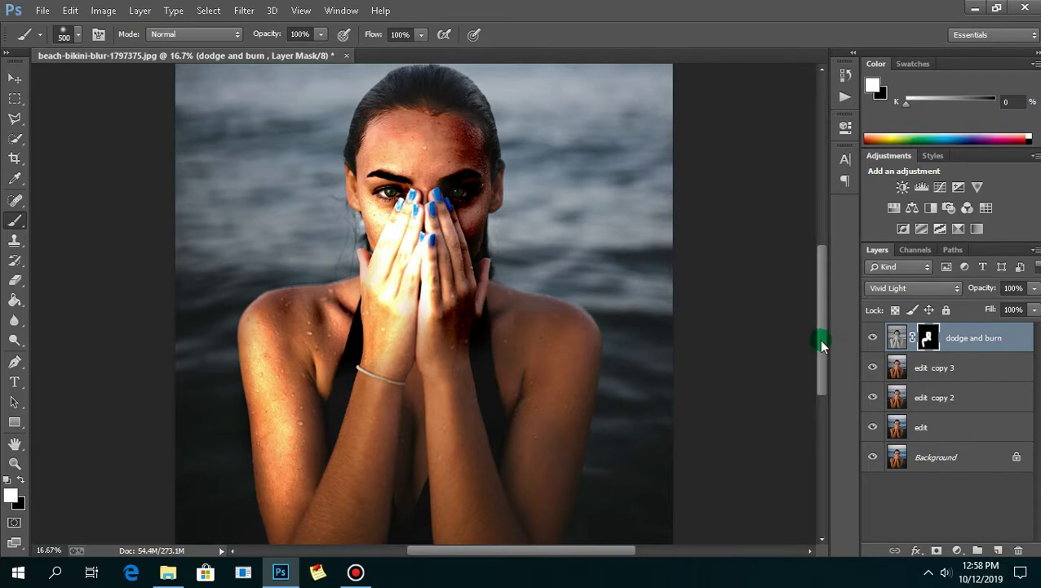
Paint white on the mask over the remaining shoulders, torso and forearms
drag(822, 346, 822, 377)
mouse_move(344, 318)
mouse_down()
mouse_move(337, 425)
mouse_move(355, 332)
mouse_move(343, 237)
mouse_move(376, 304)
mouse_move(524, 408)
mouse_move(570, 230)
mouse_move(562, 348)
mouse_move(496, 280)
mouse_move(789, 323)
mouse_up()
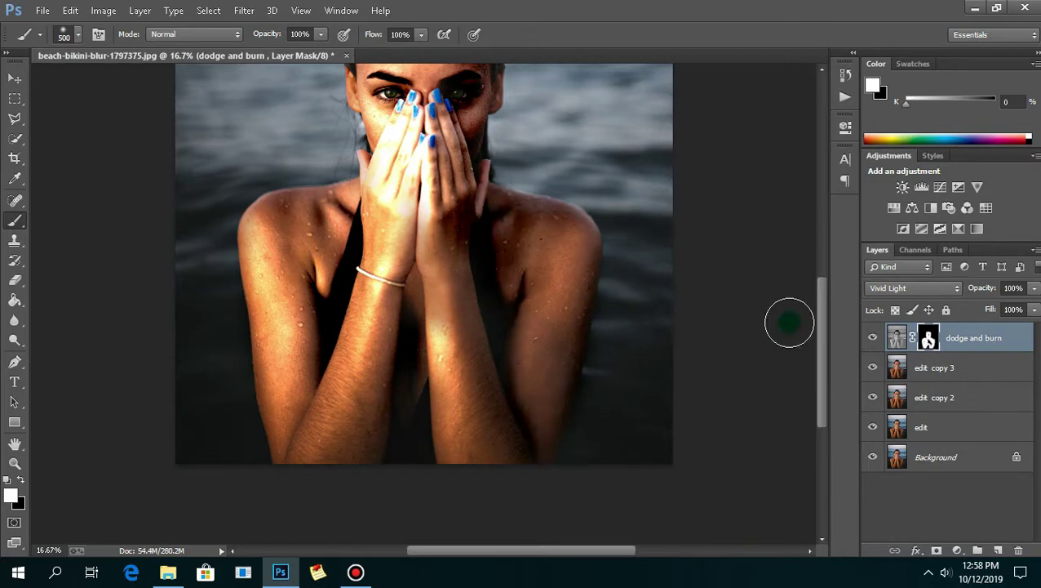
drag(822, 377, 825, 355)
mouse_move(408, 417)
mouse_down()
mouse_move(457, 343)
mouse_move(289, 269)
mouse_up()
click(16, 463)
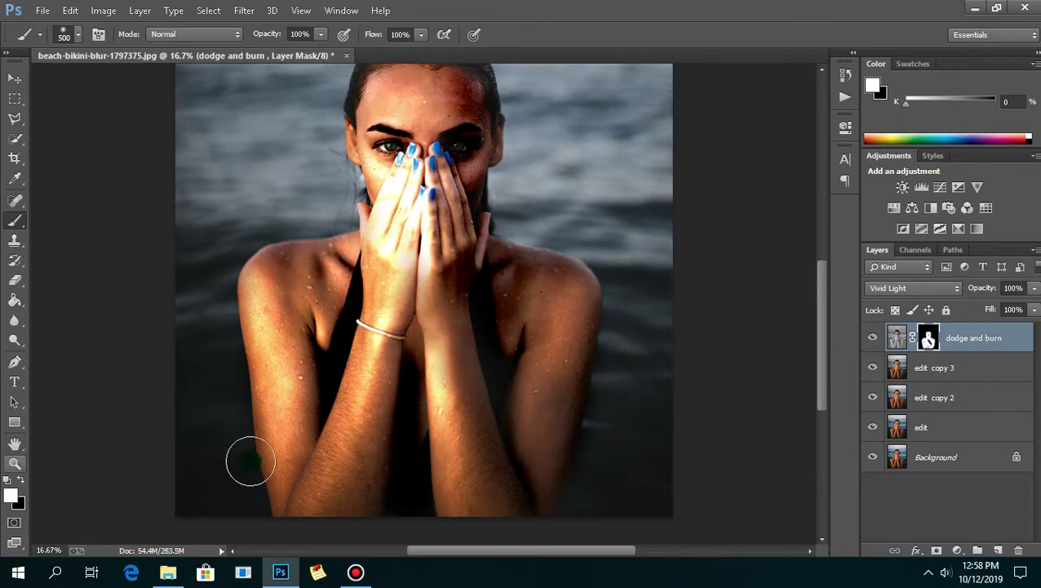
Paint black at 73% brush opacity on the mask over the hands to soften their highlights
drag(824, 349, 825, 332)
click(21, 478)
click(321, 34)
click(299, 54)
mouse_move(396, 240)
mouse_down()
mouse_move(390, 283)
mouse_move(430, 274)
mouse_move(486, 339)
mouse_move(473, 275)
mouse_move(425, 293)
mouse_move(466, 329)
mouse_up()
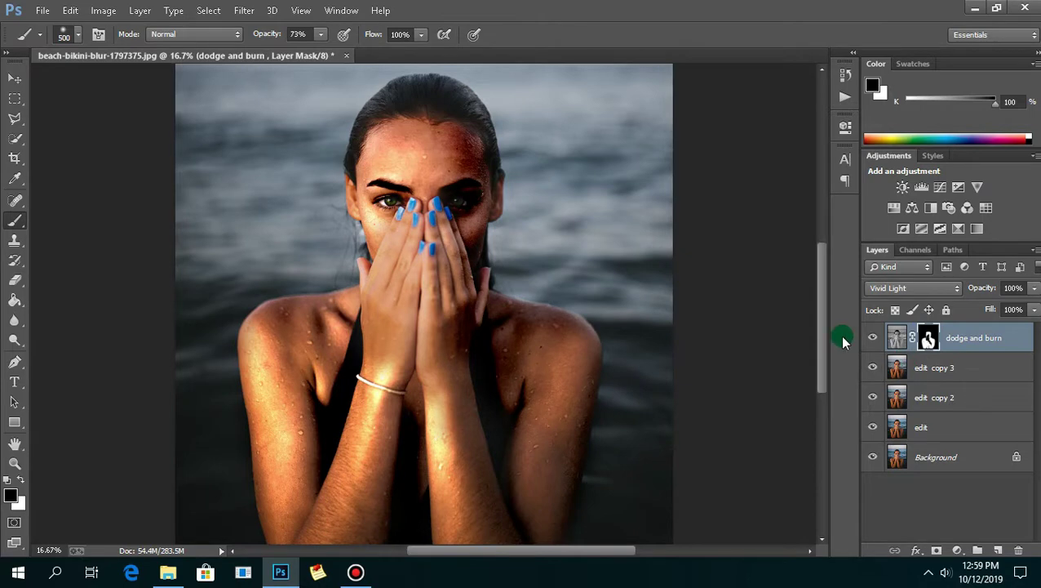
Set the brush opacity to 100% and paint black on the mask over the shadowed side of the face
scroll(823, 356, down, 1)
click(320, 35)
drag(306, 54, 344, 36)
click(463, 192)
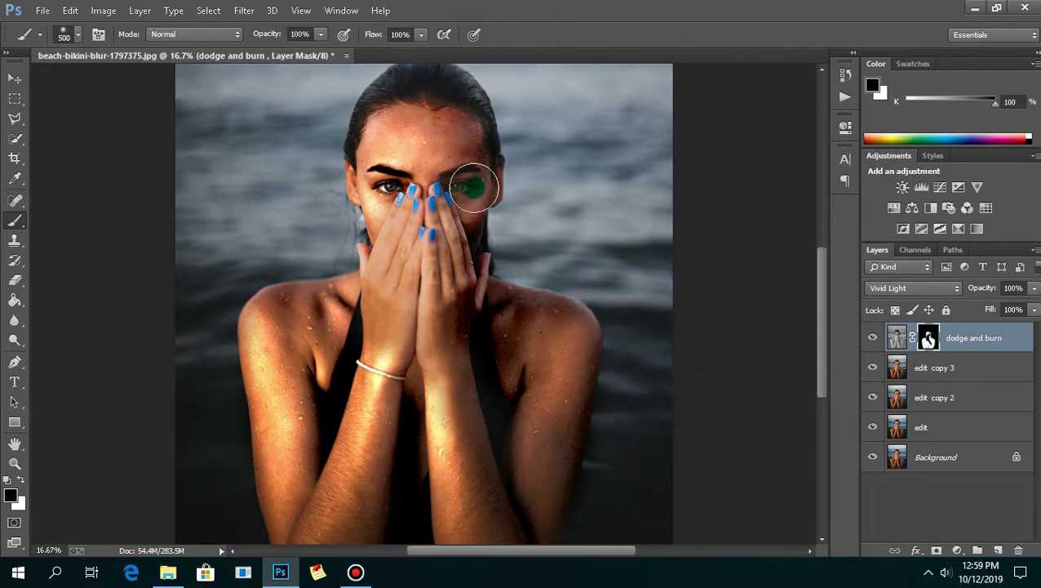
key(v)
key(ctrl+minus)
click(558, 377)
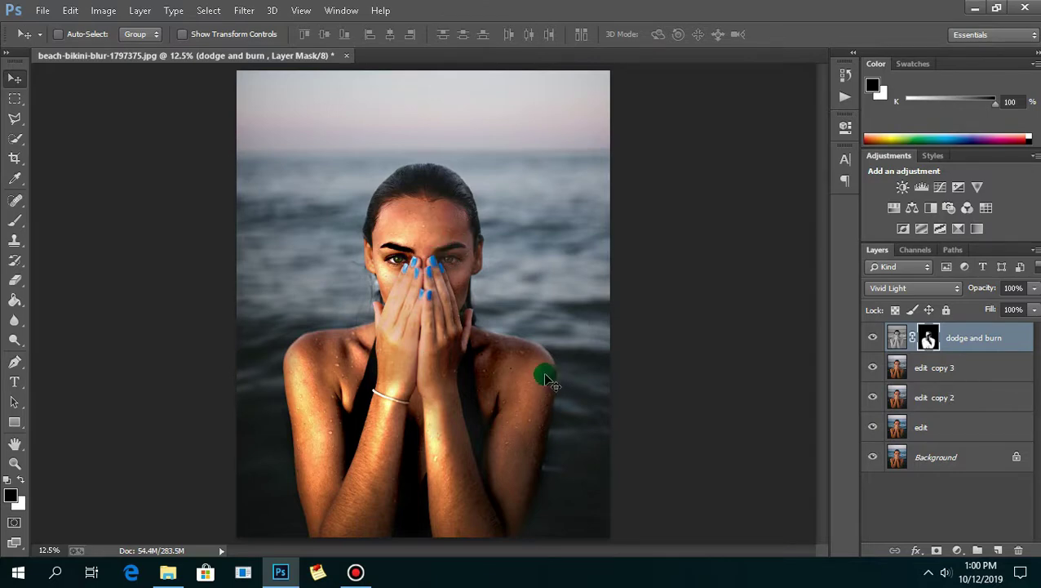
Lower the dodge and burn layer's opacity to 70%
click(900, 338)
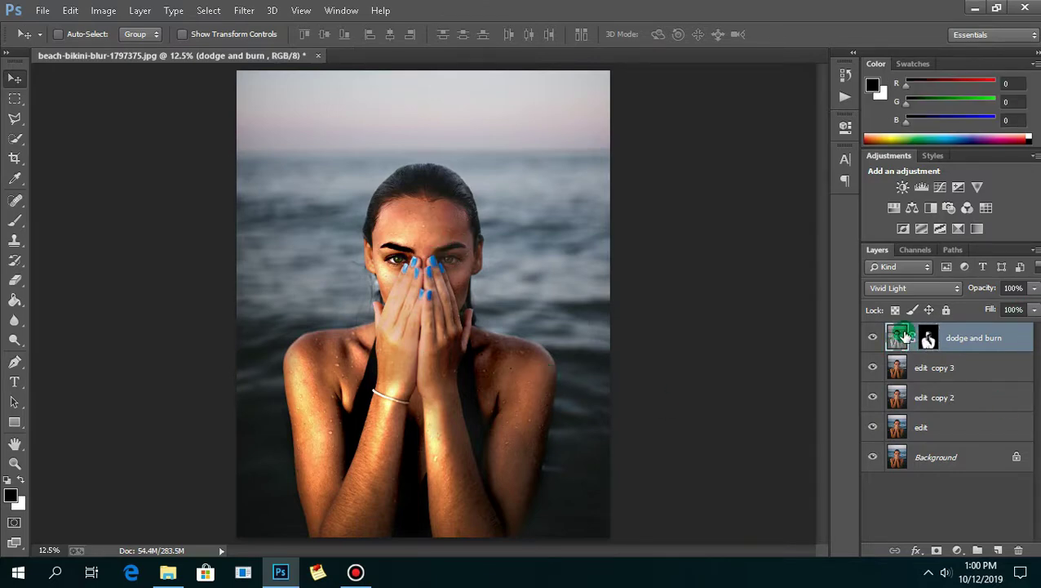
click(1034, 309)
click(1035, 289)
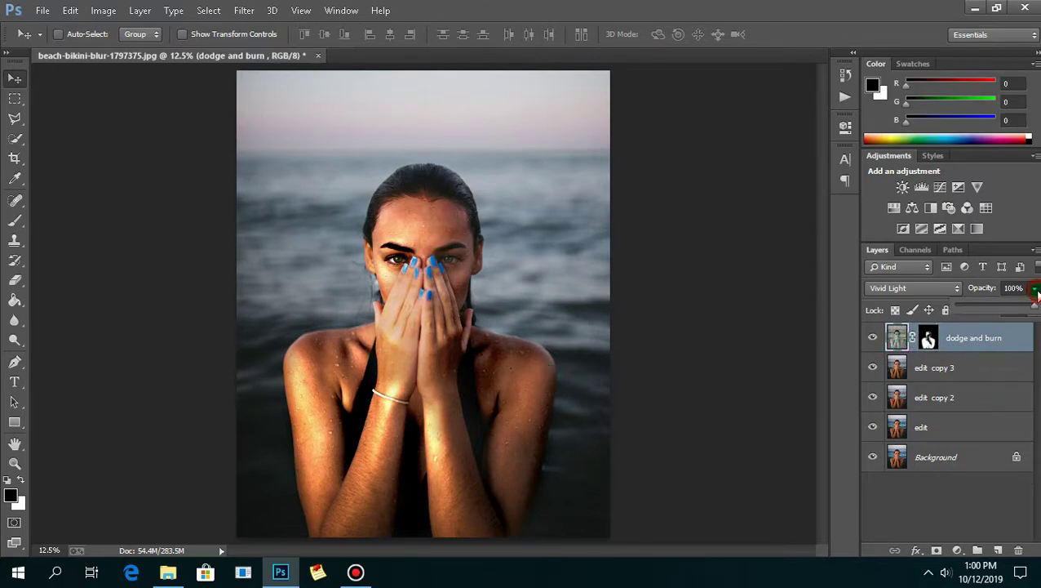
mouse_move(1017, 310)
mouse_down()
mouse_move(999, 310)
mouse_move(1008, 312)
mouse_up()
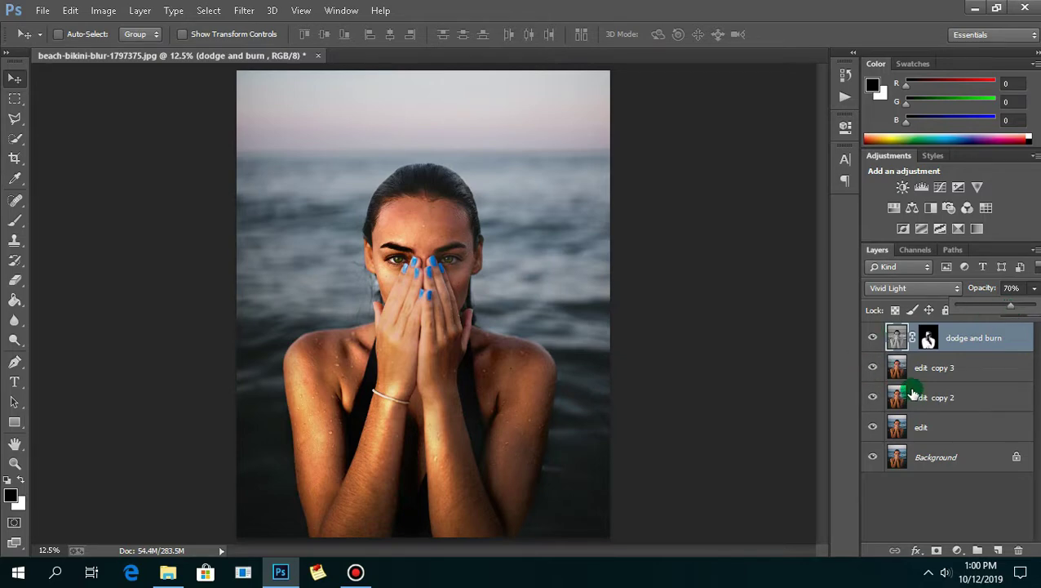
Compare the photo with and without the dodge and burn layer
click(872, 338)
click(872, 338)
click(872, 337)
click(873, 338)
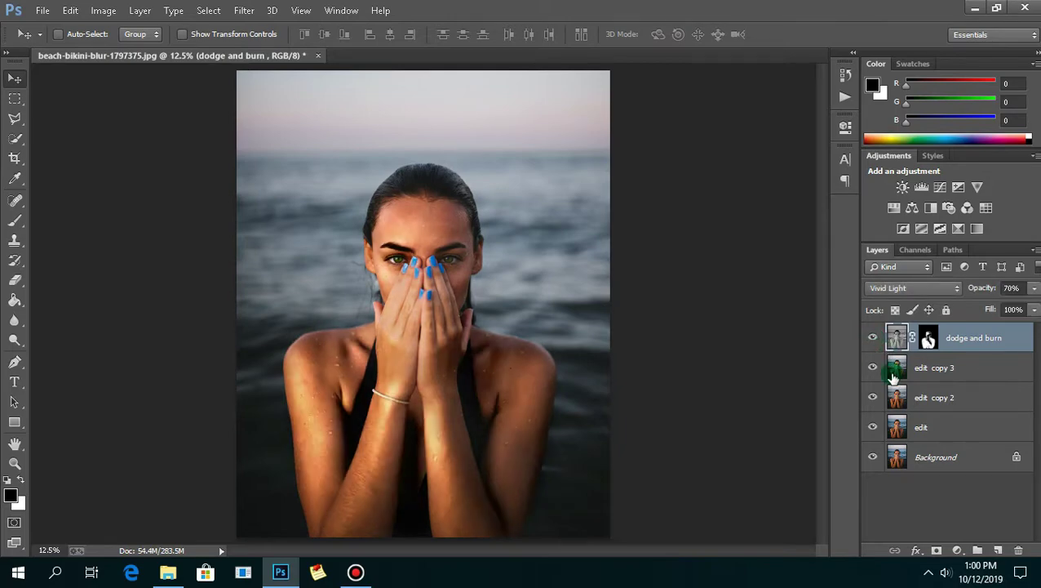
Merge the dodge and burn layer with the edit layers above the Background
ctrl+click(944, 371)
right_click(945, 371)
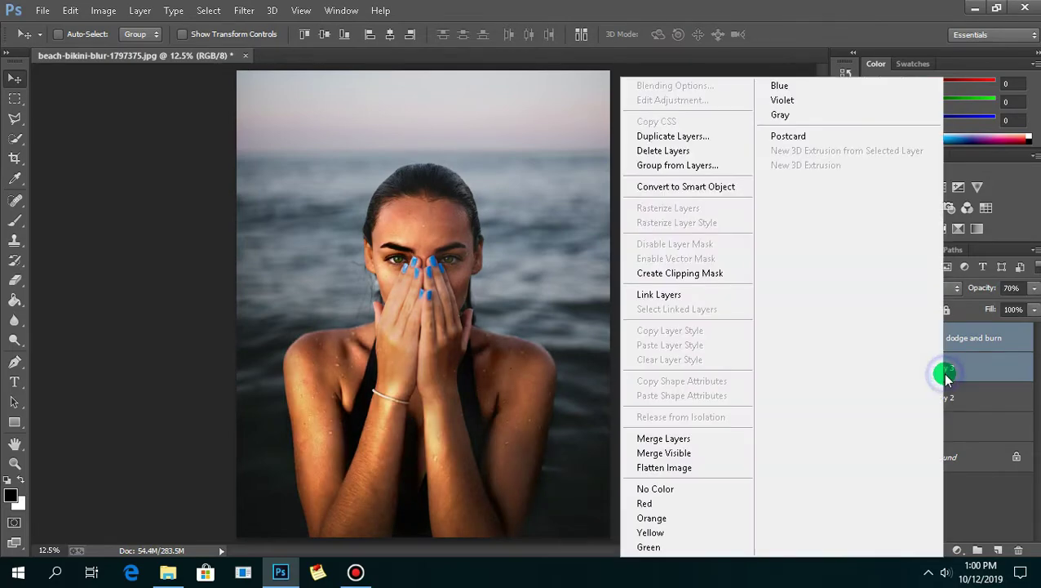
click(726, 441)
Open the Camera Raw filter for the merged layer and set the temperature to +2
click(244, 11)
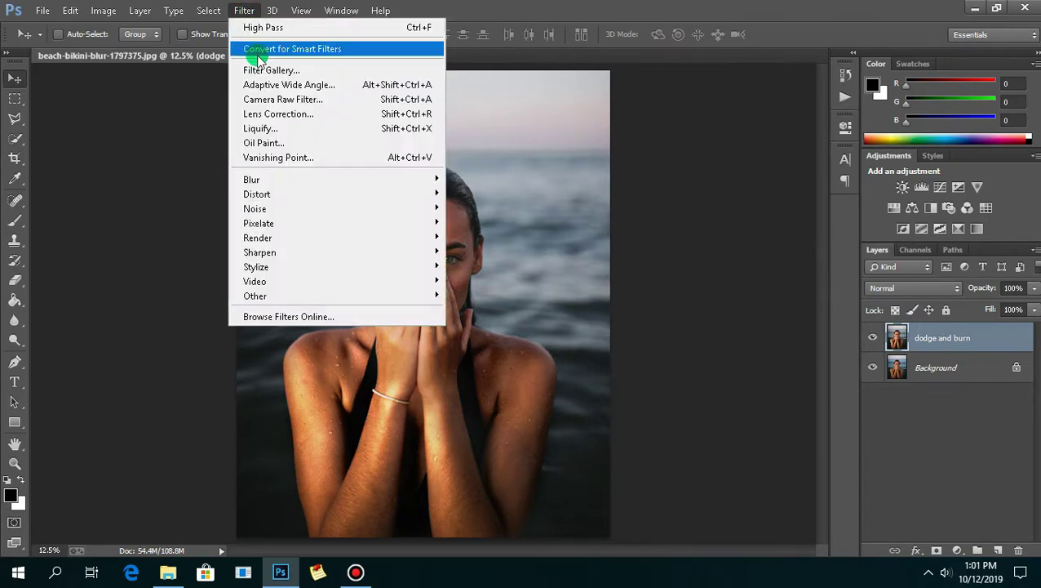
click(656, 177)
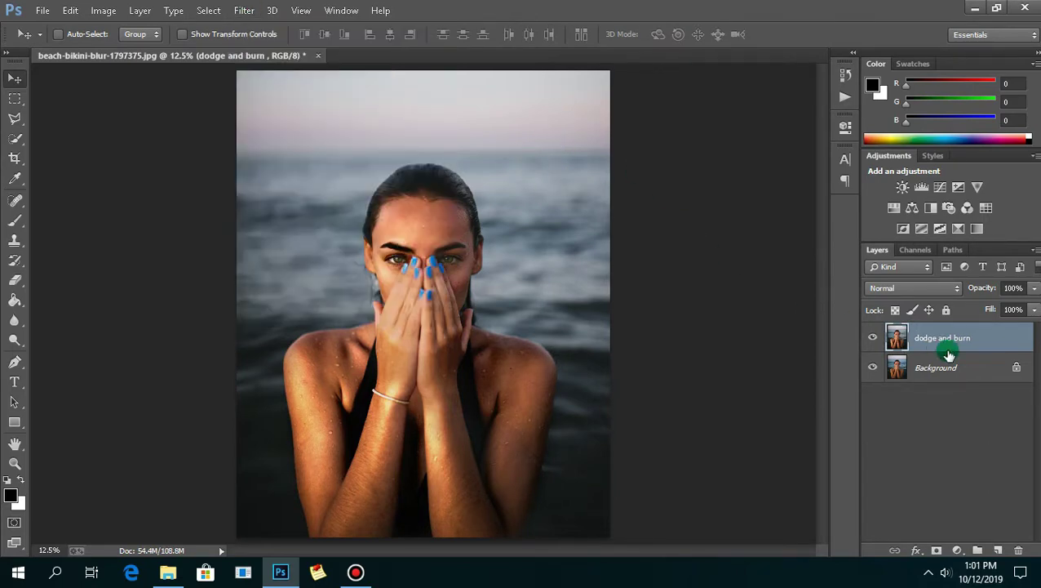
click(244, 10)
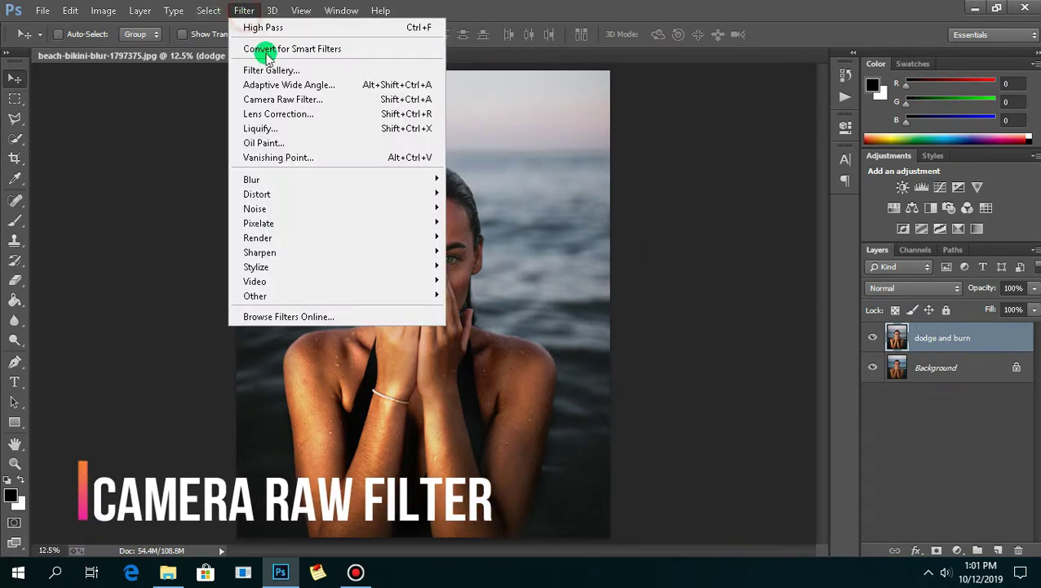
click(283, 98)
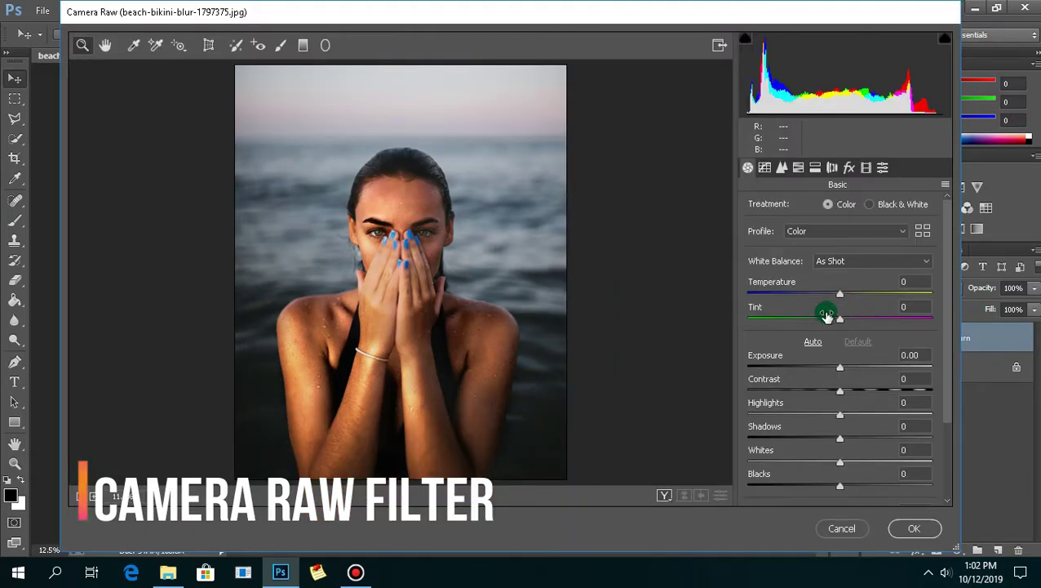
click(840, 295)
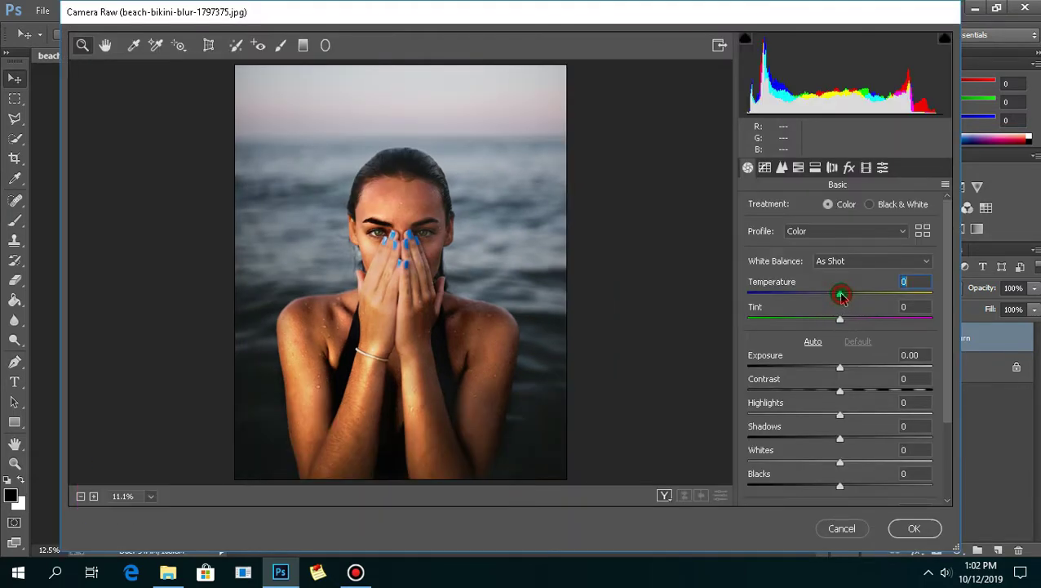
drag(842, 299, 844, 293)
Set exposure to -0.65, contrast to +39, highlights to +82, shadows to +63, whites to +36 and blacks to +21
click(838, 381)
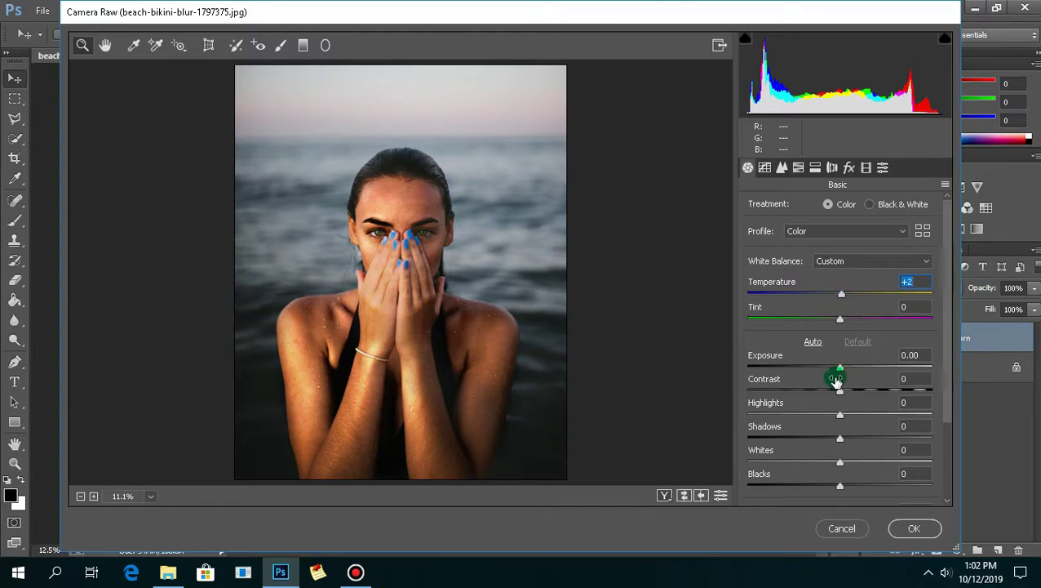
drag(840, 368, 820, 376)
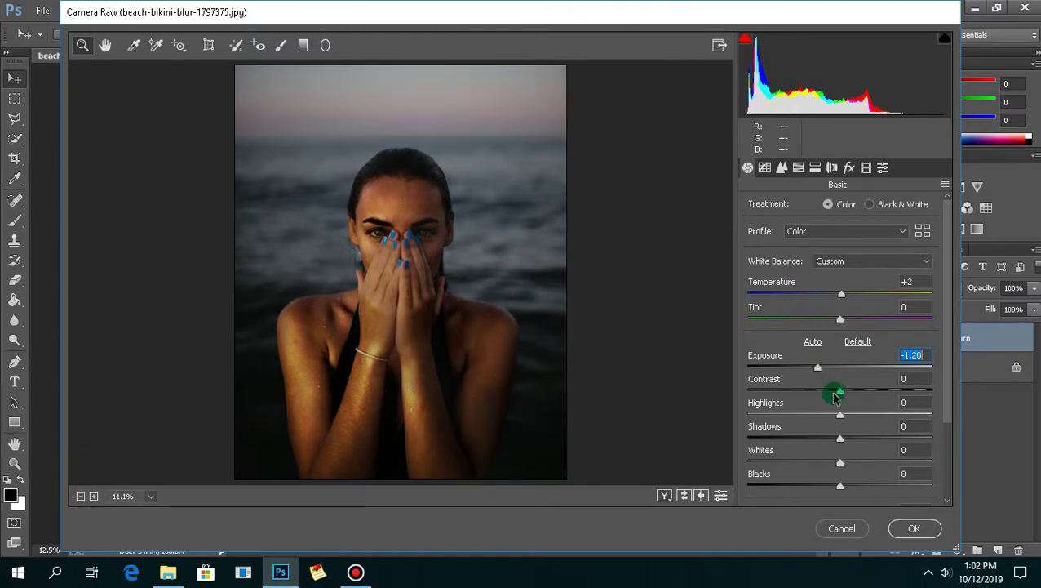
click(876, 392)
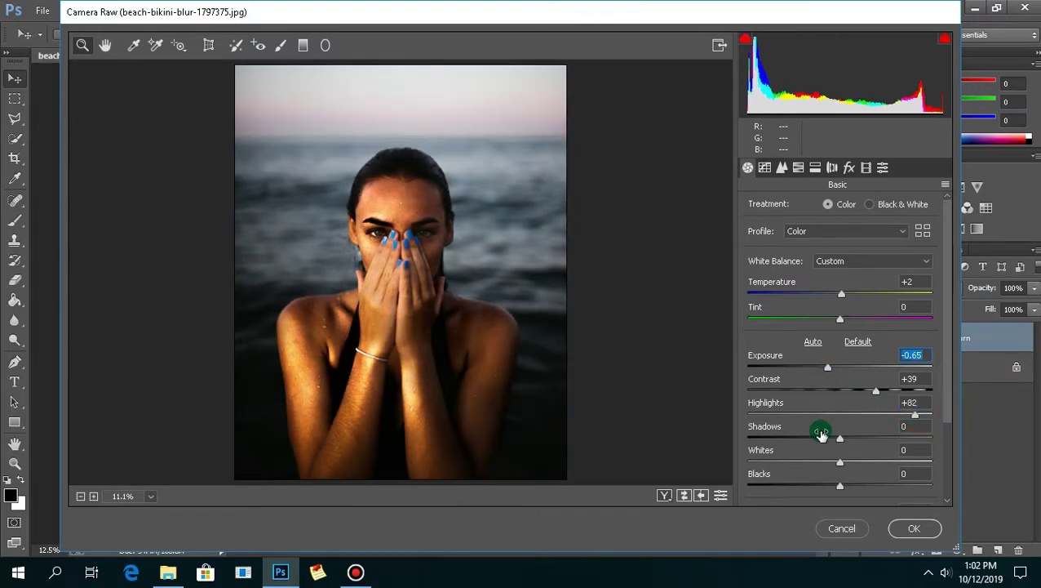
click(899, 440)
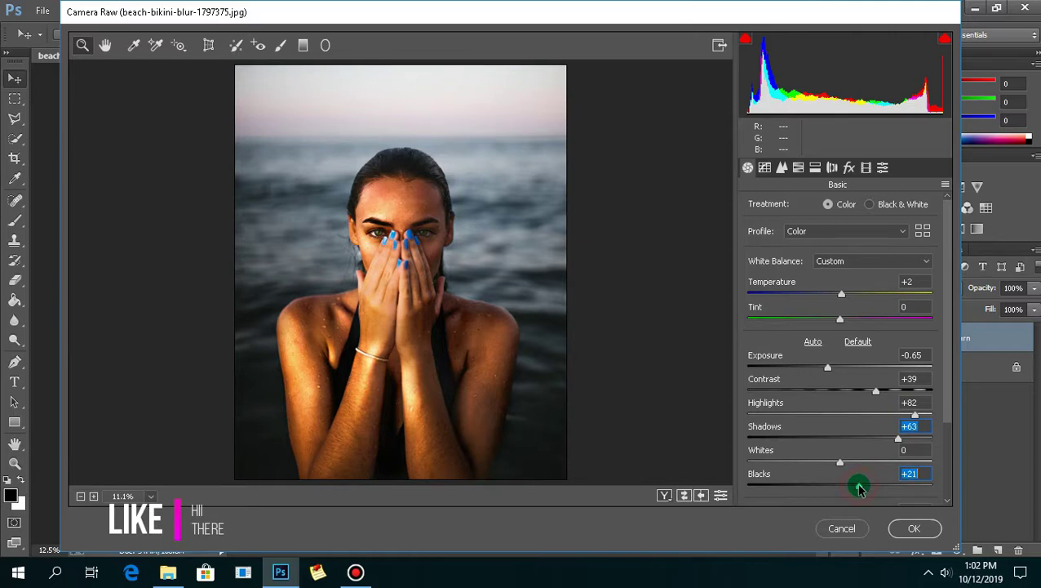
click(865, 471)
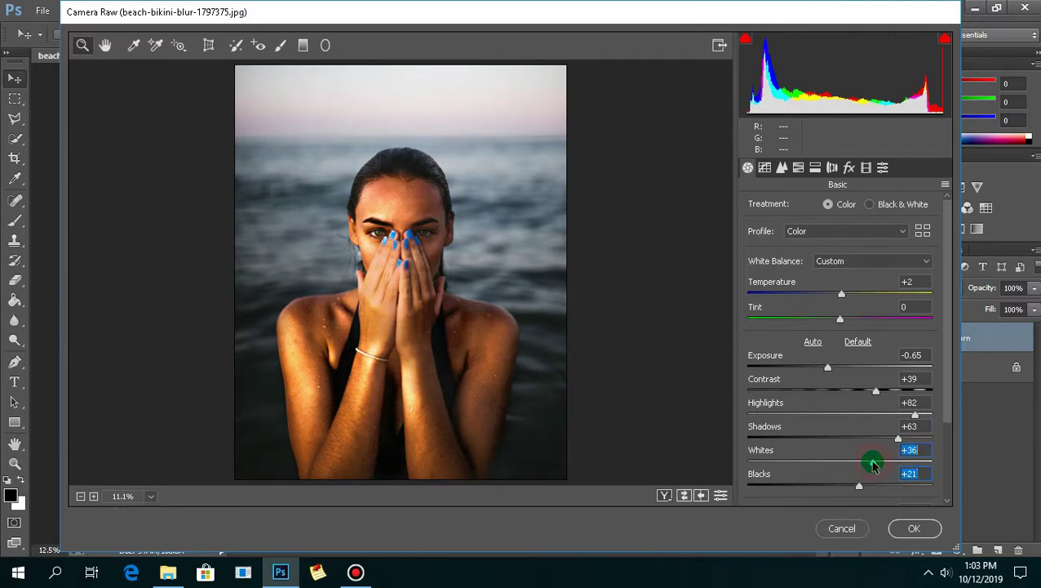
click(946, 411)
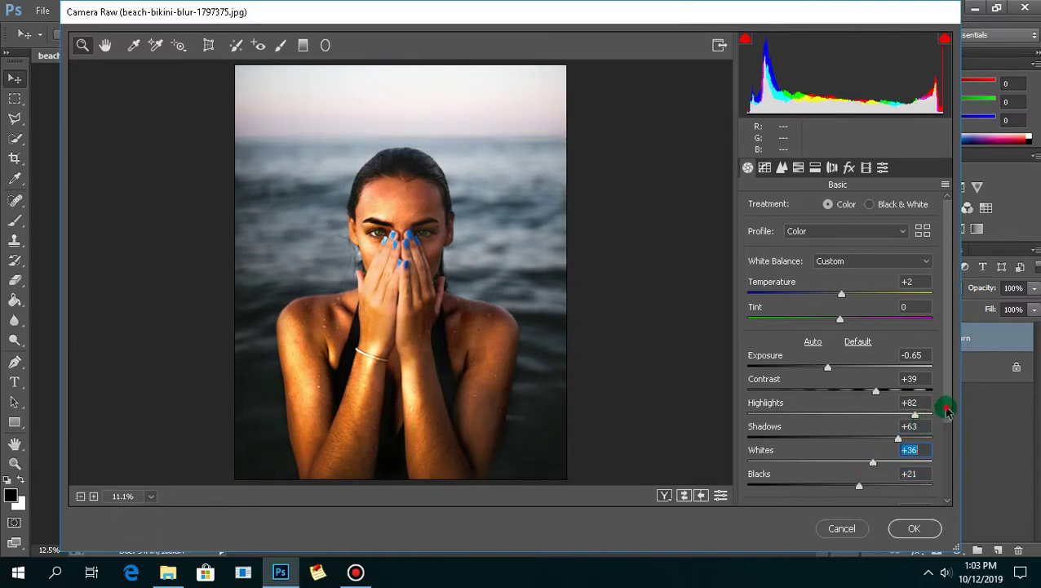
Set the clarity to +15 and the sharpening amount to 14
scroll(841, 424, down, 3)
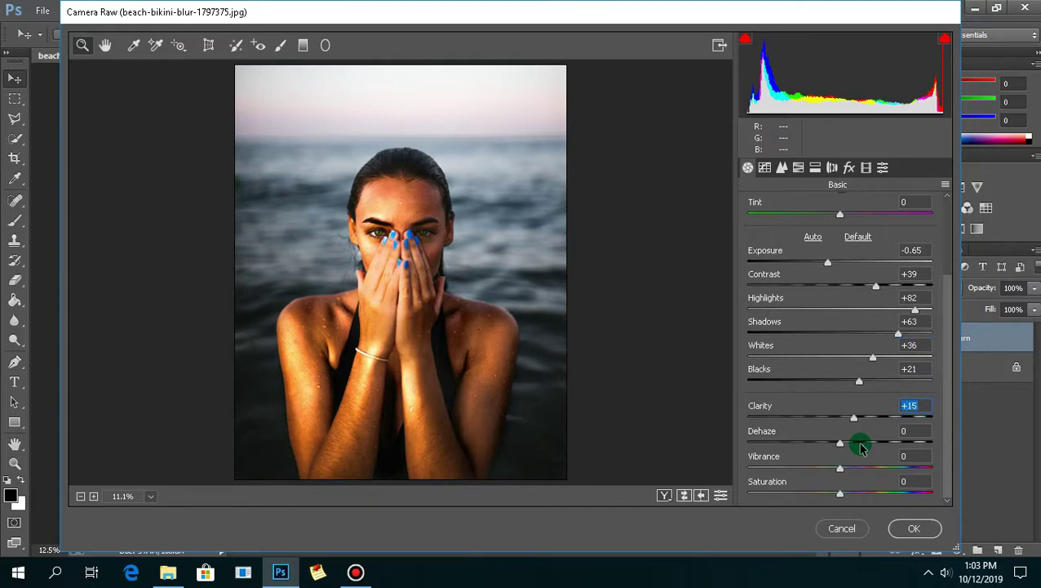
click(765, 168)
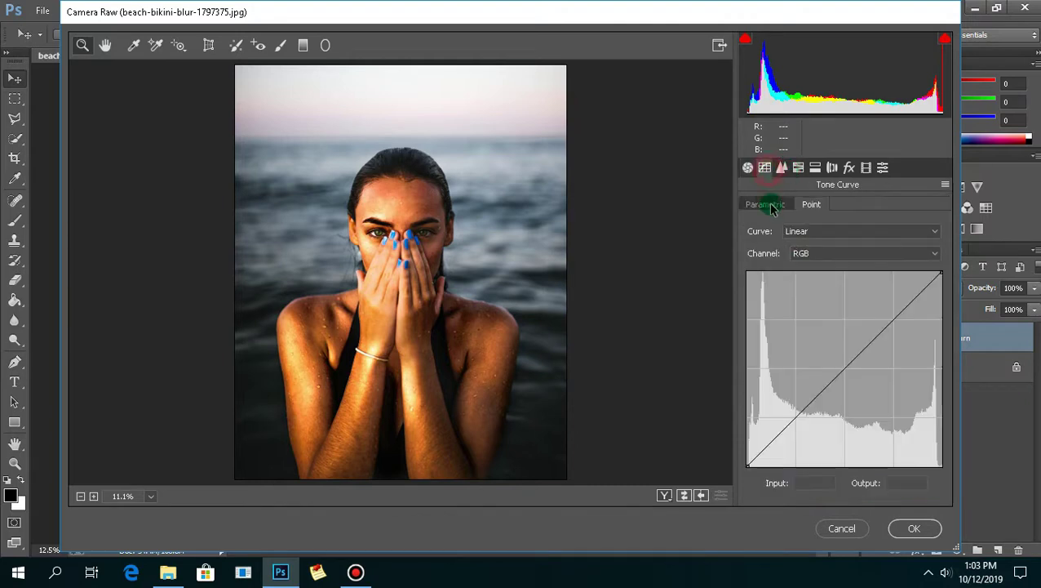
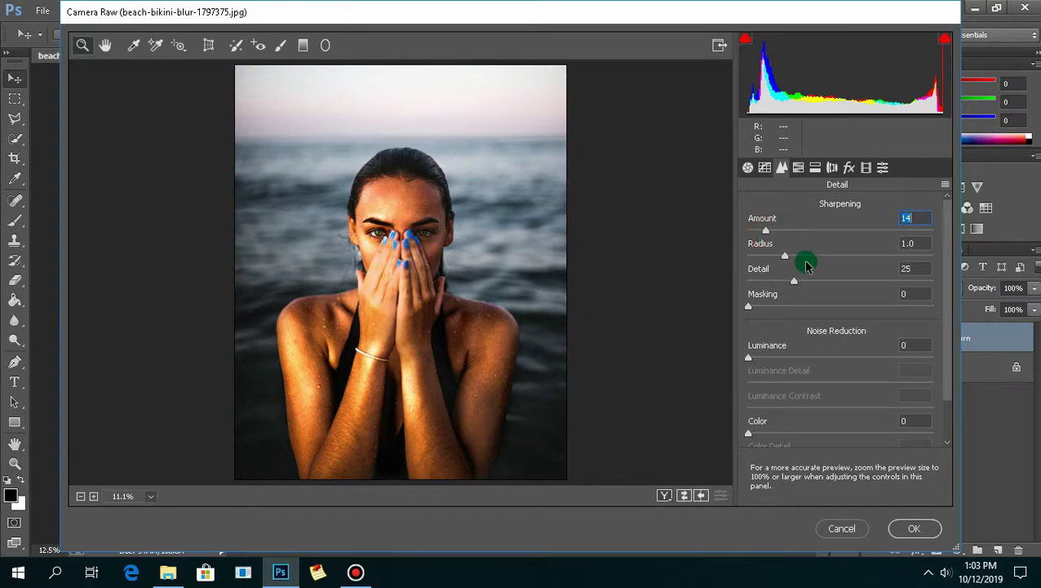
Set the HSL blues hue to -31 and the saturation to -23 for aquas, -28 for blues, -20 for purples and -19 for magentas
click(798, 168)
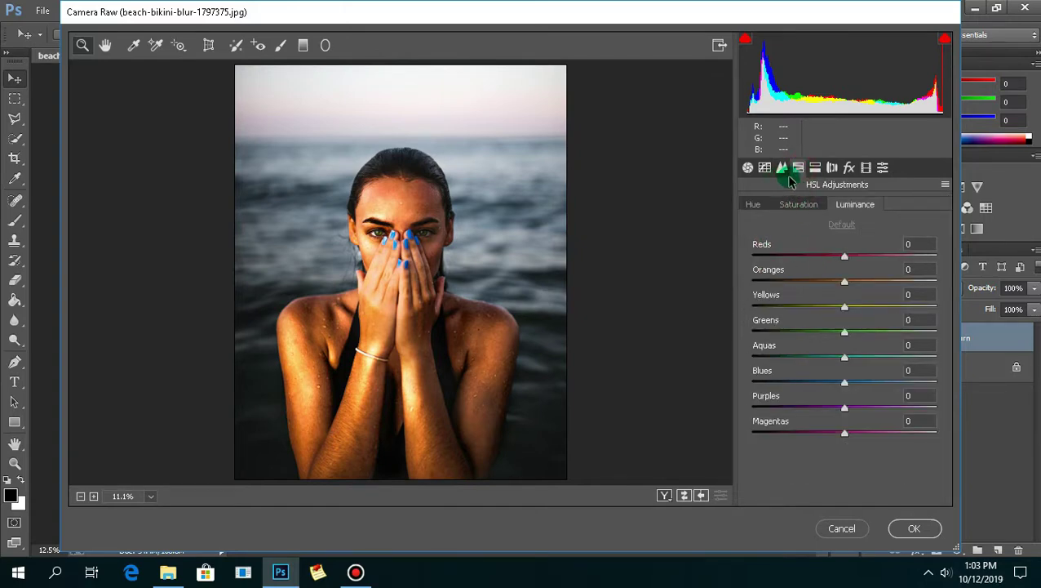
click(756, 206)
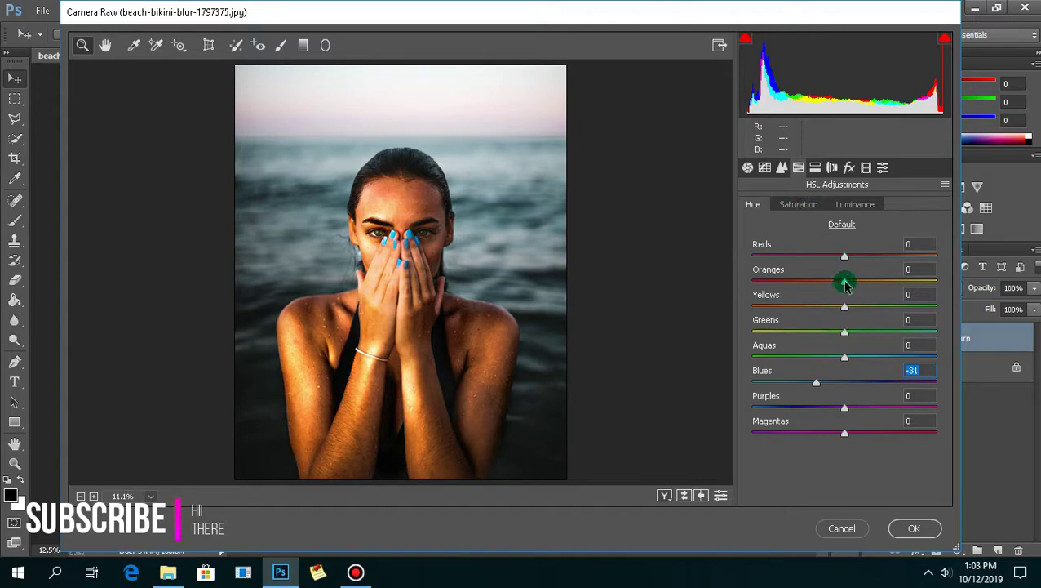
click(800, 204)
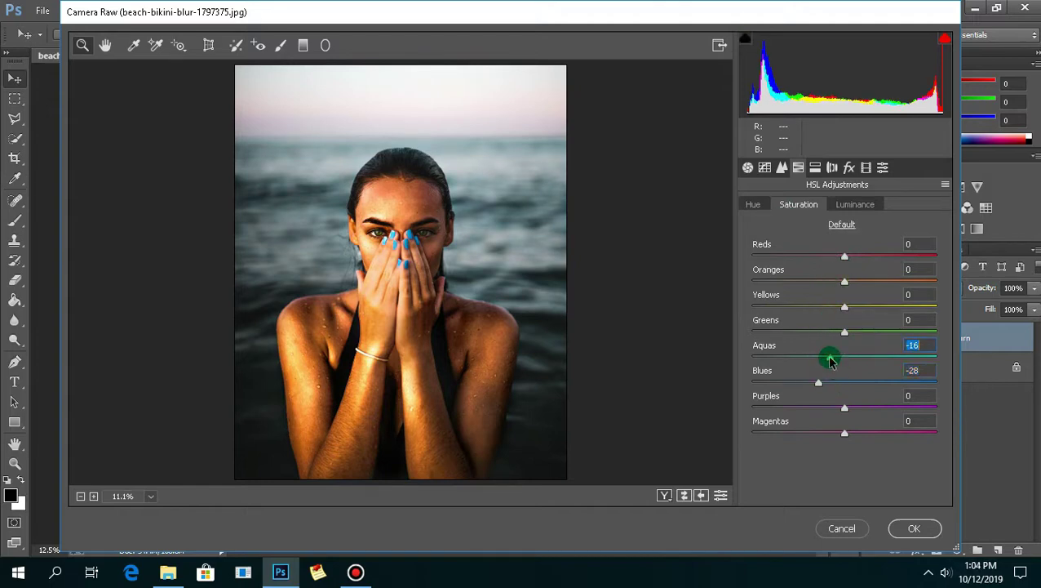
drag(824, 359, 822, 357)
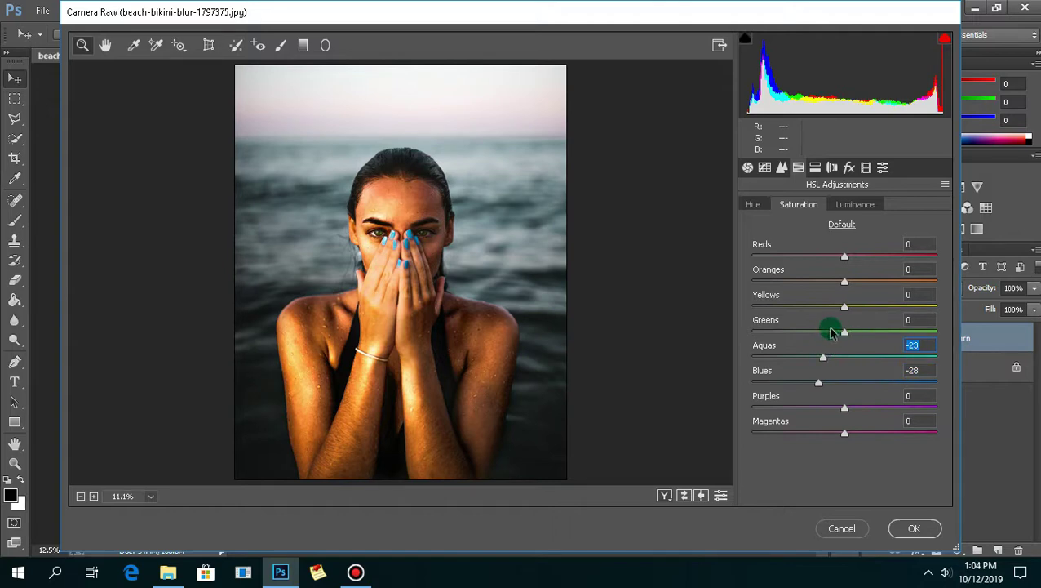
drag(836, 397, 826, 407)
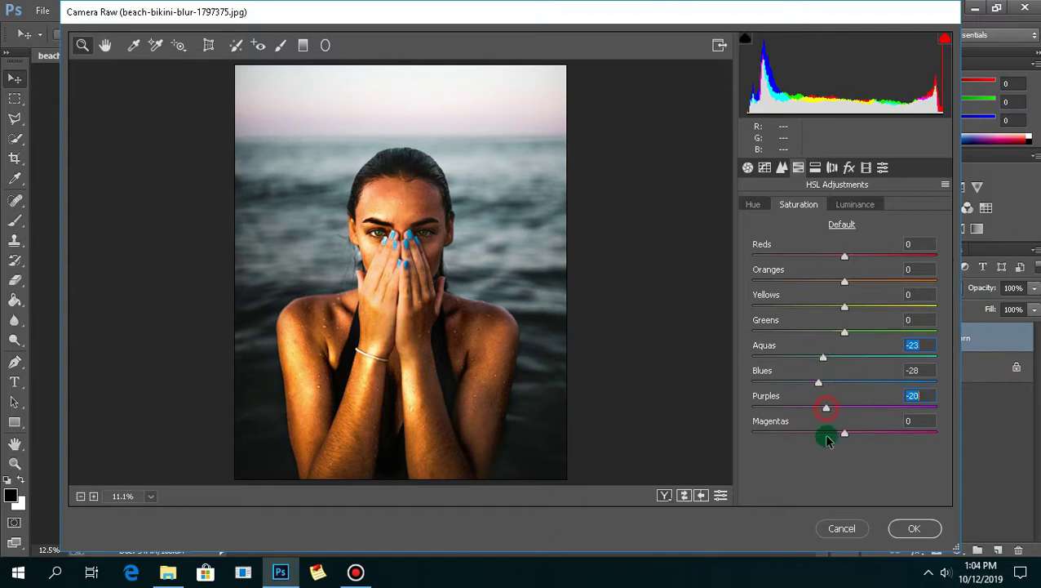
click(826, 433)
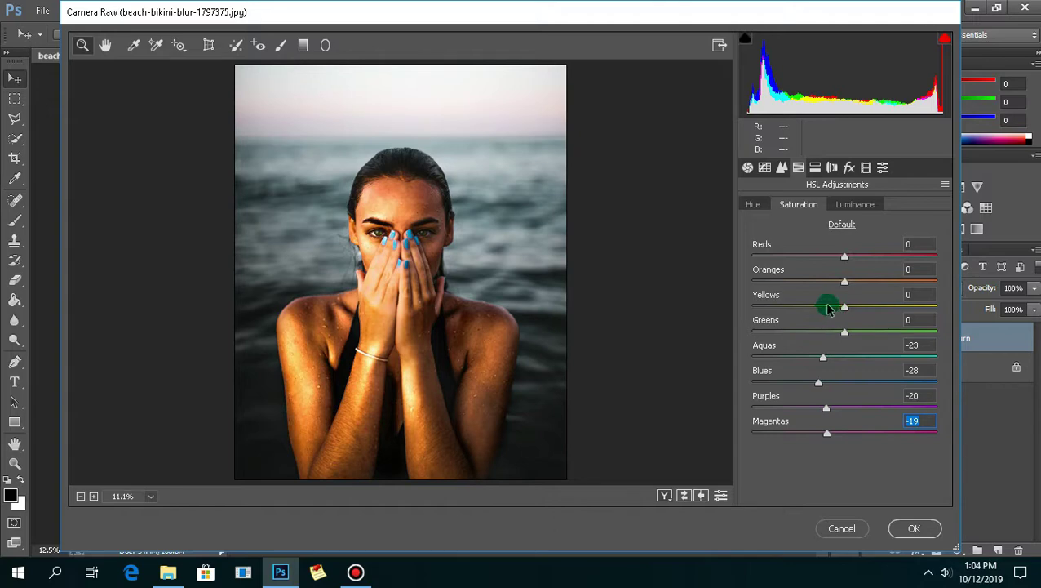
Set the HSL yellows saturation to -41, and give oranges saturation -33, luminance -35 and hue +4
click(807, 307)
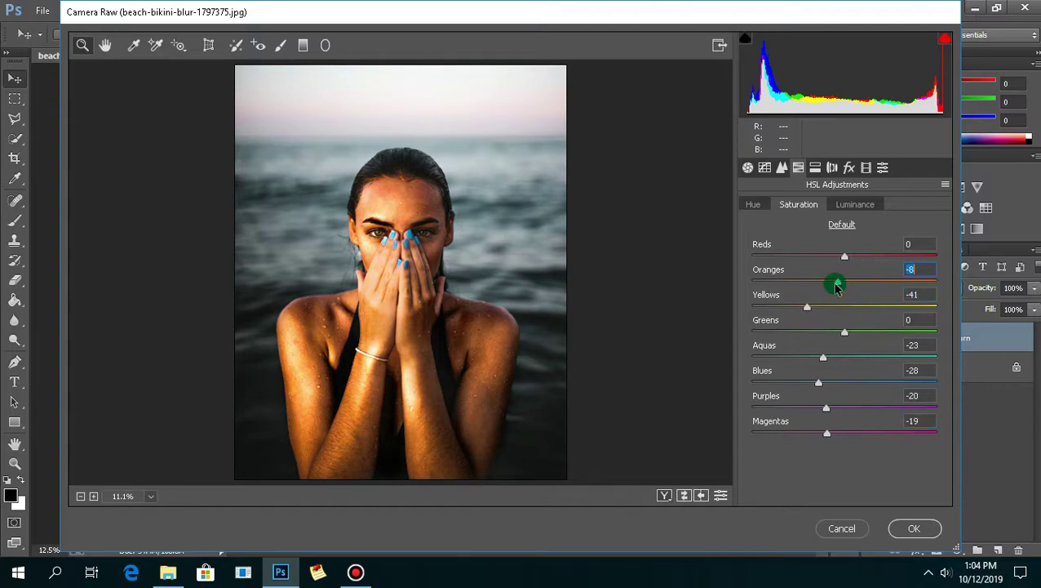
drag(835, 287, 827, 288)
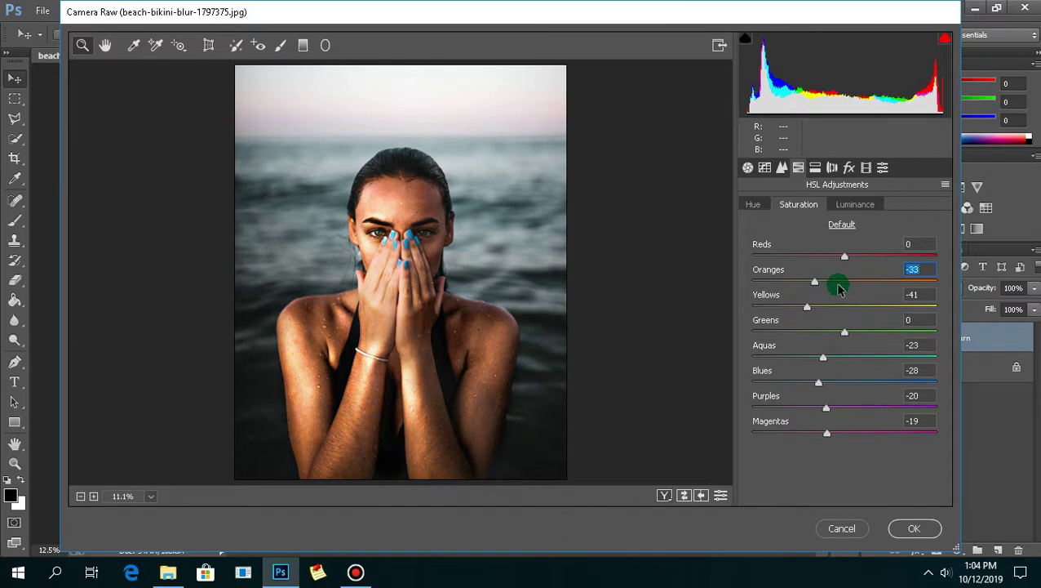
click(854, 204)
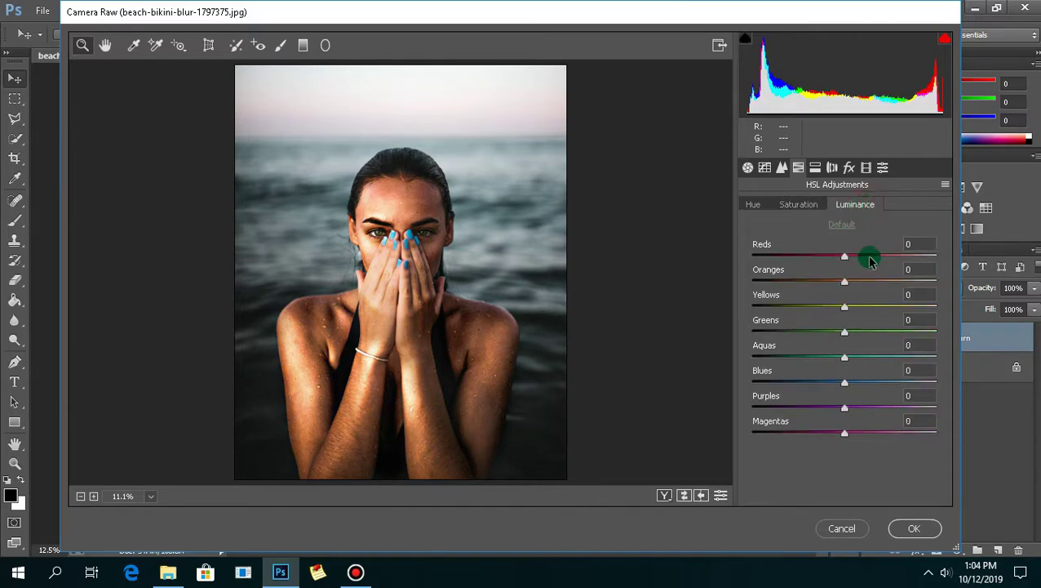
drag(819, 282, 814, 285)
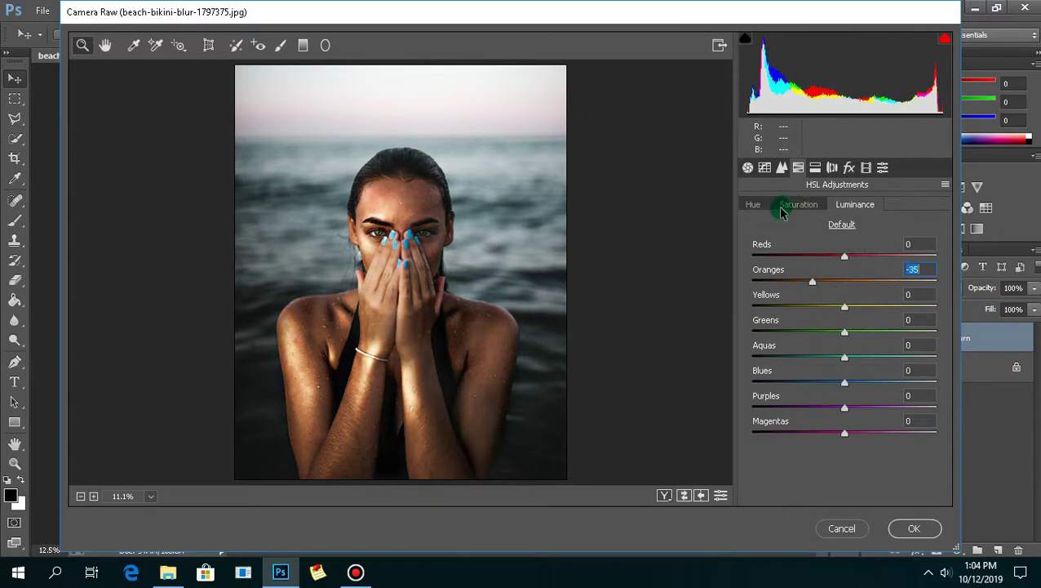
click(755, 205)
click(849, 287)
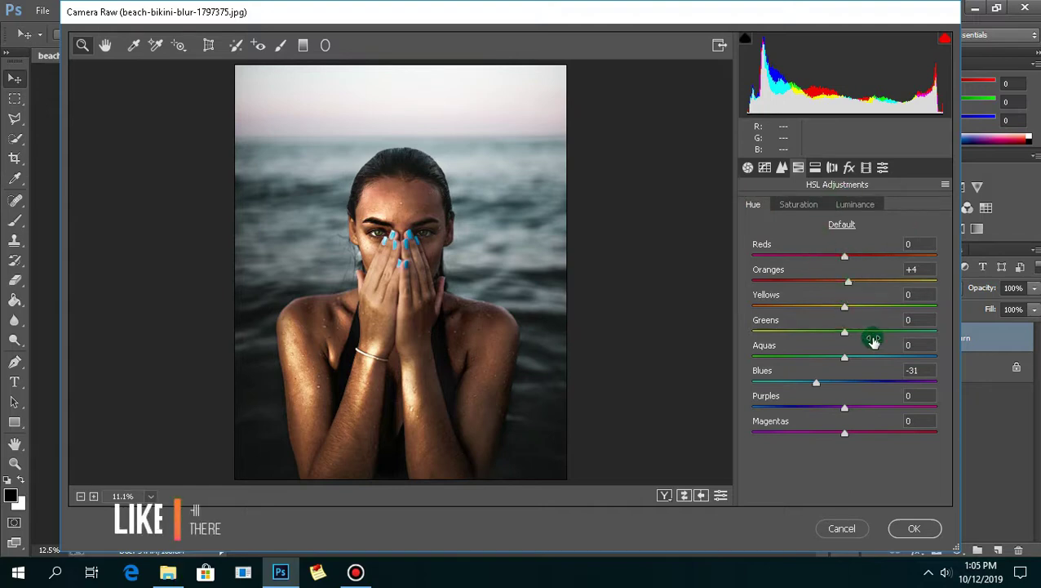
Split tone the photo with highlights hue 38 and saturation 7, and shadows hue 44 and saturation 10
click(815, 168)
mouse_move(765, 243)
mouse_down()
mouse_move(785, 251)
mouse_move(768, 247)
mouse_move(766, 258)
mouse_up()
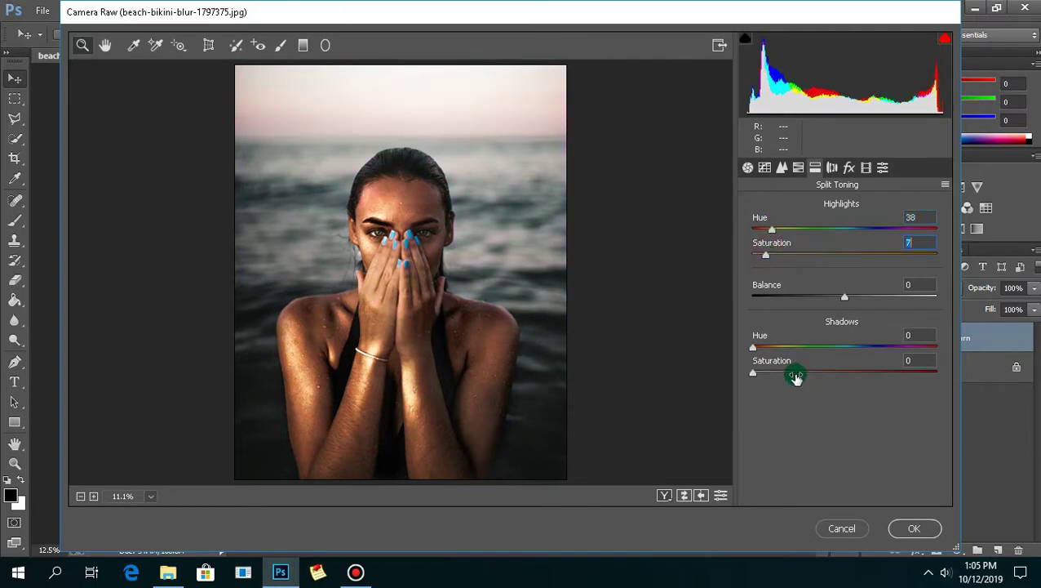
click(818, 373)
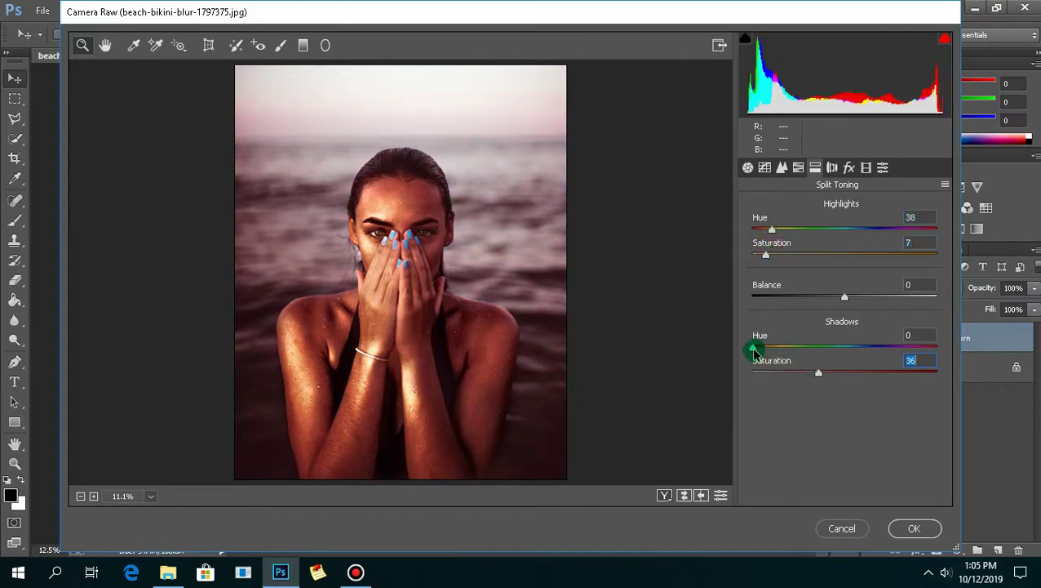
drag(759, 351, 776, 347)
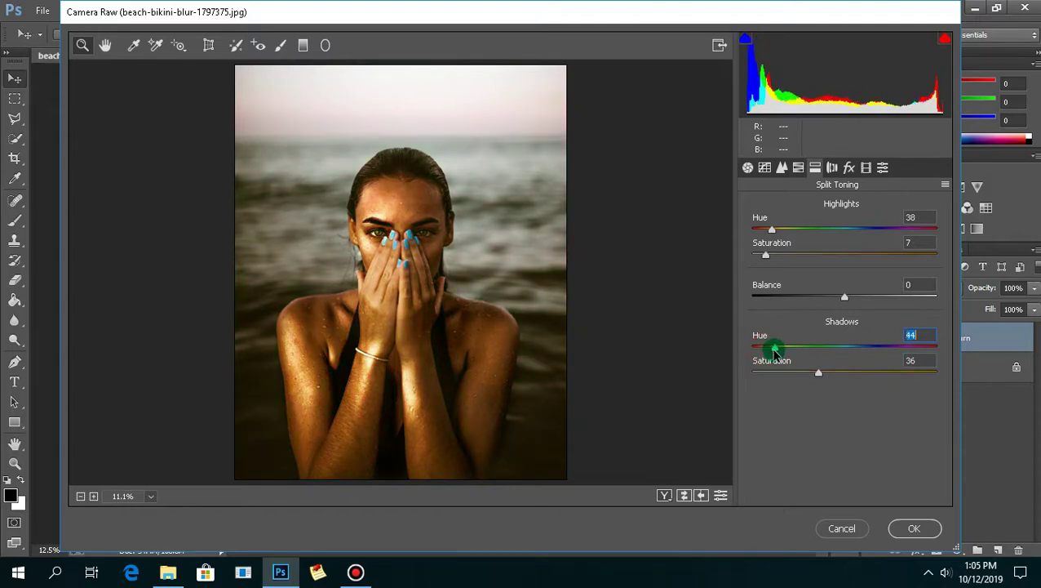
drag(783, 376, 779, 373)
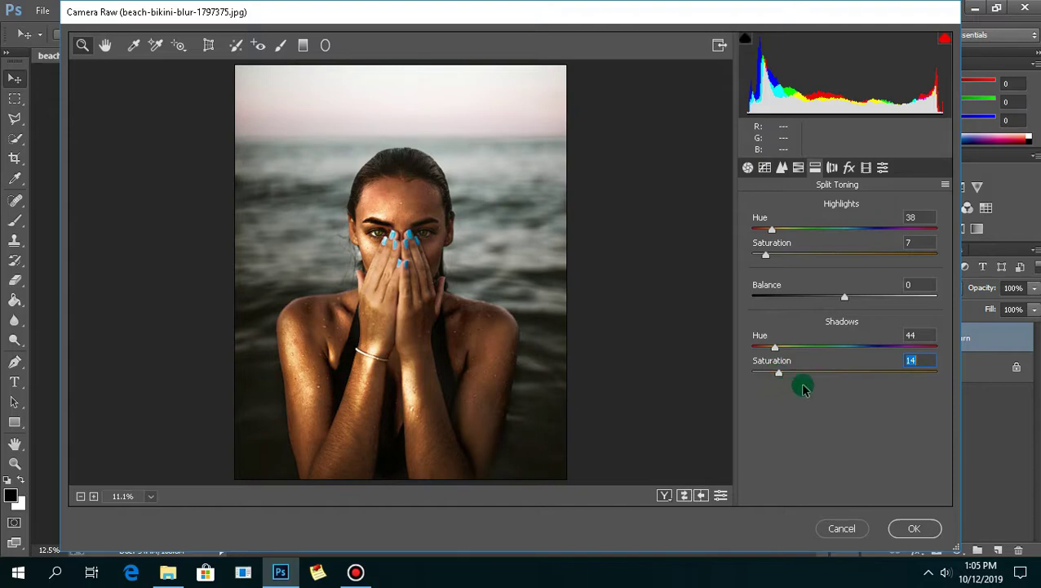
drag(777, 376, 769, 372)
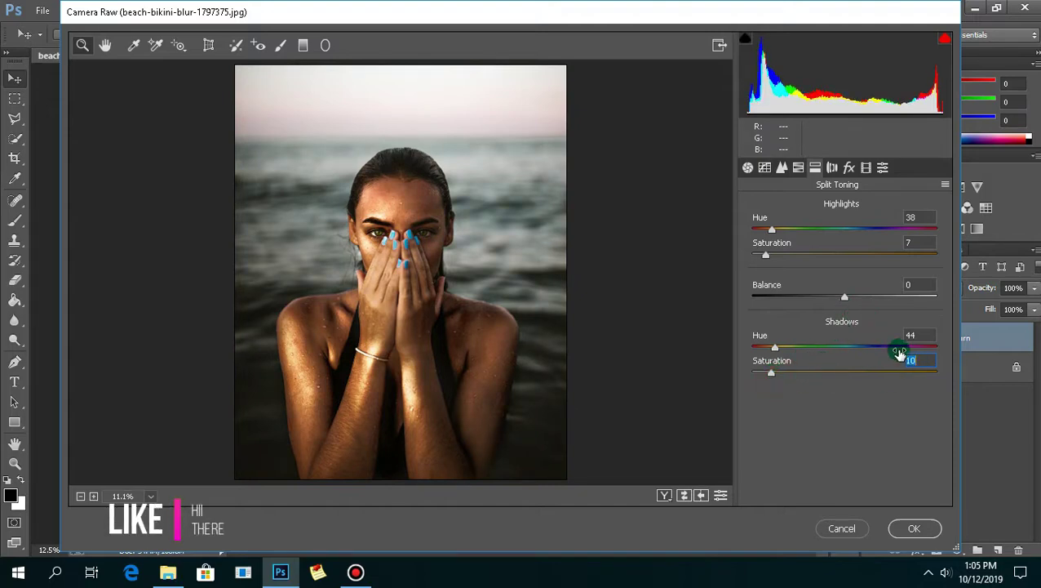
Lower the HSL saturation of reds to -28 and oranges to -53, and check the oranges luminance
click(798, 169)
click(799, 204)
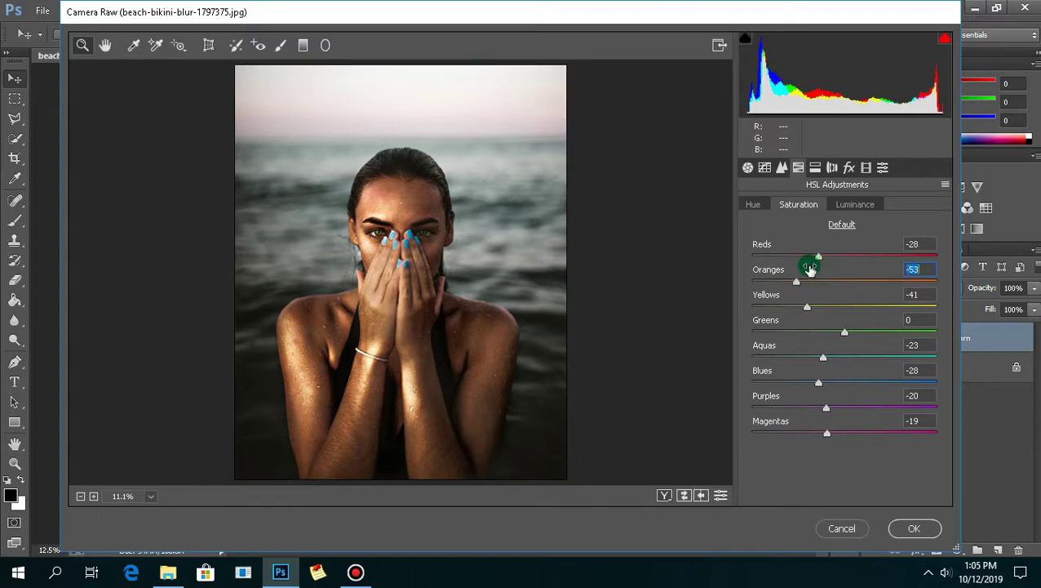
click(848, 210)
drag(845, 281, 814, 281)
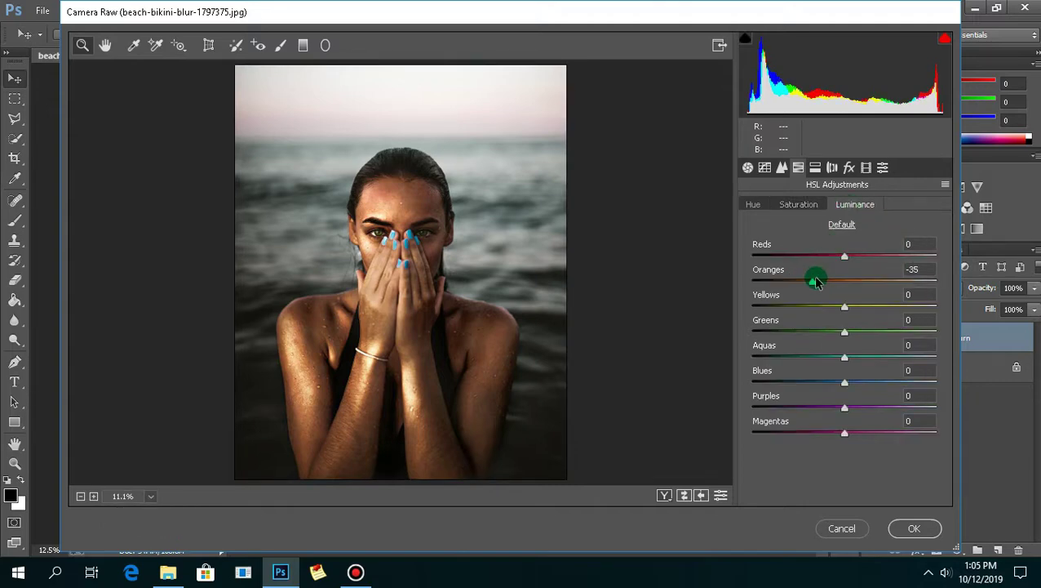
Add grain with amount 57 and size 48, and apply the Camera Raw filter to the layer
click(833, 169)
click(815, 167)
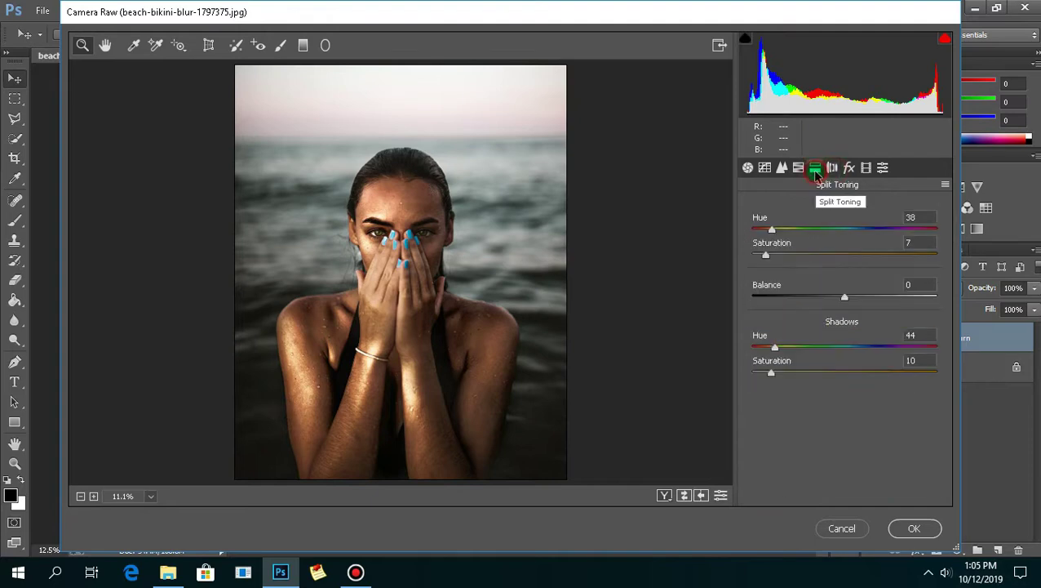
click(850, 167)
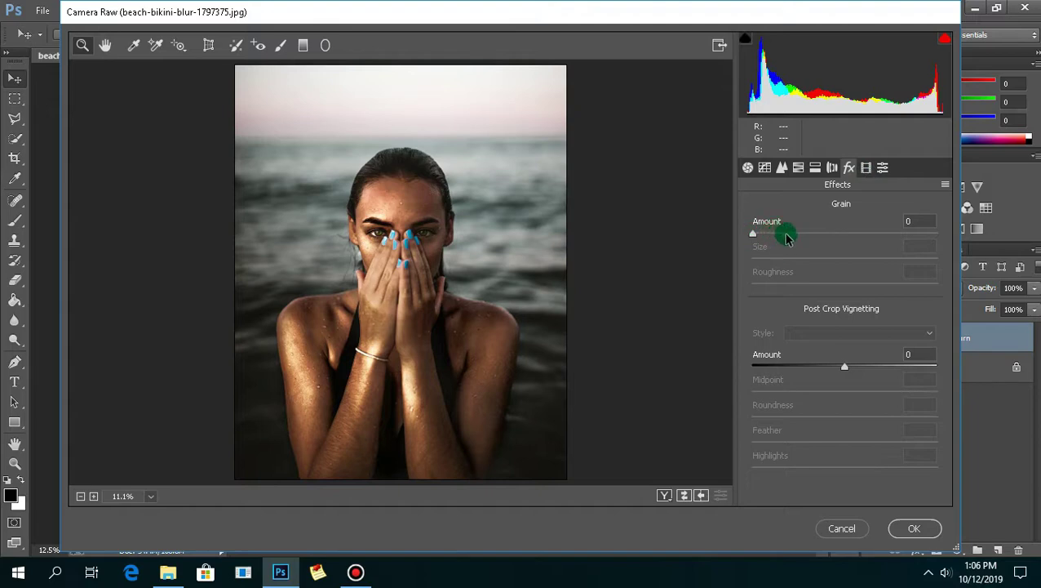
drag(786, 236, 855, 234)
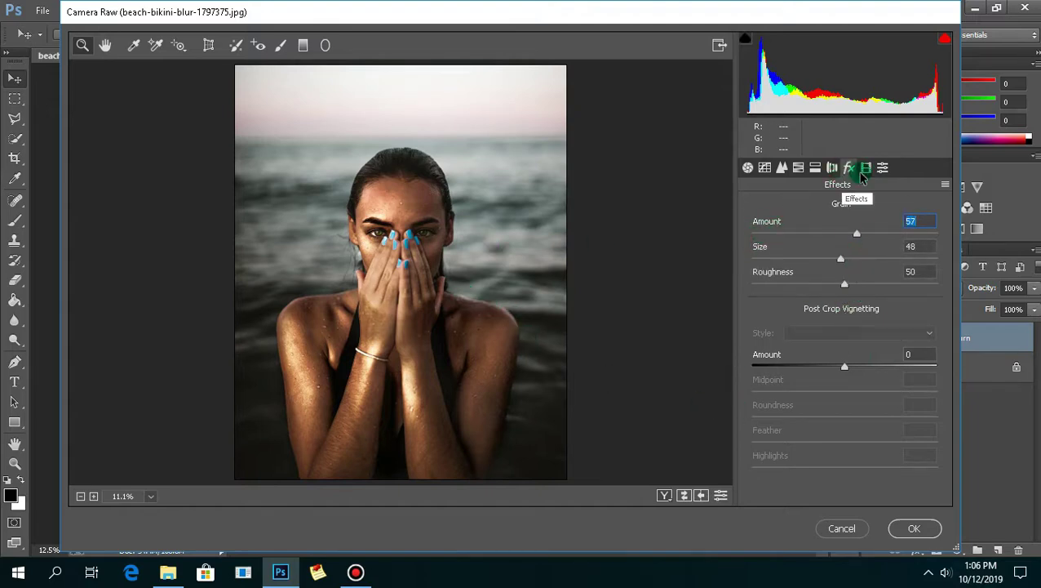
click(912, 526)
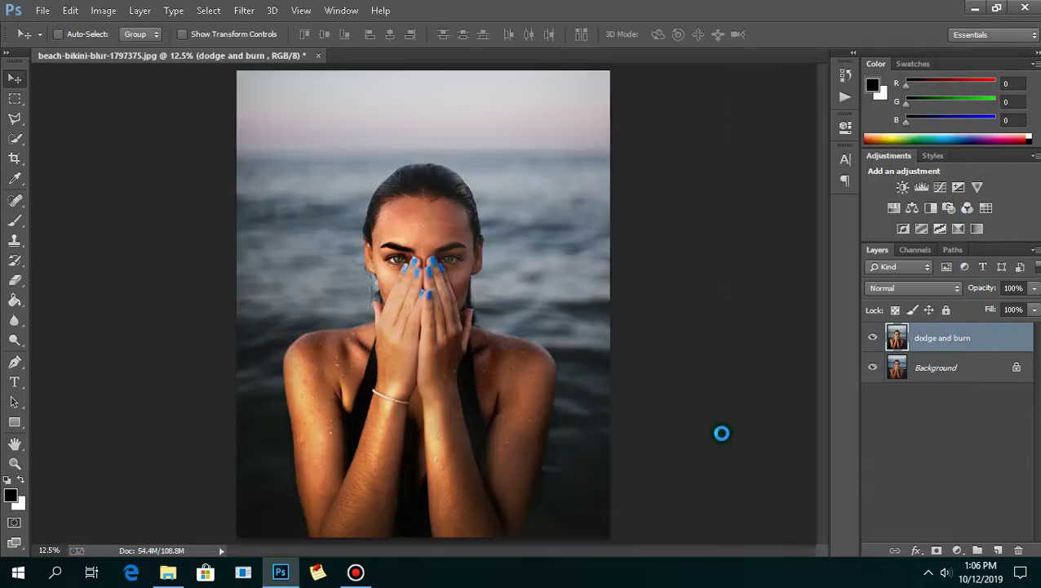
key(ctrl+minus)
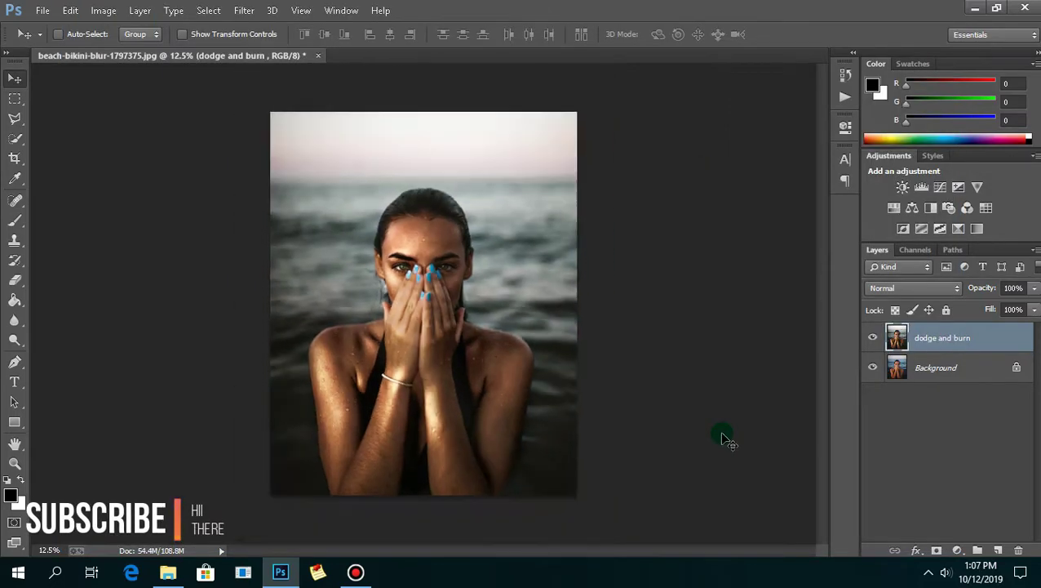
key(ctrl+plus)
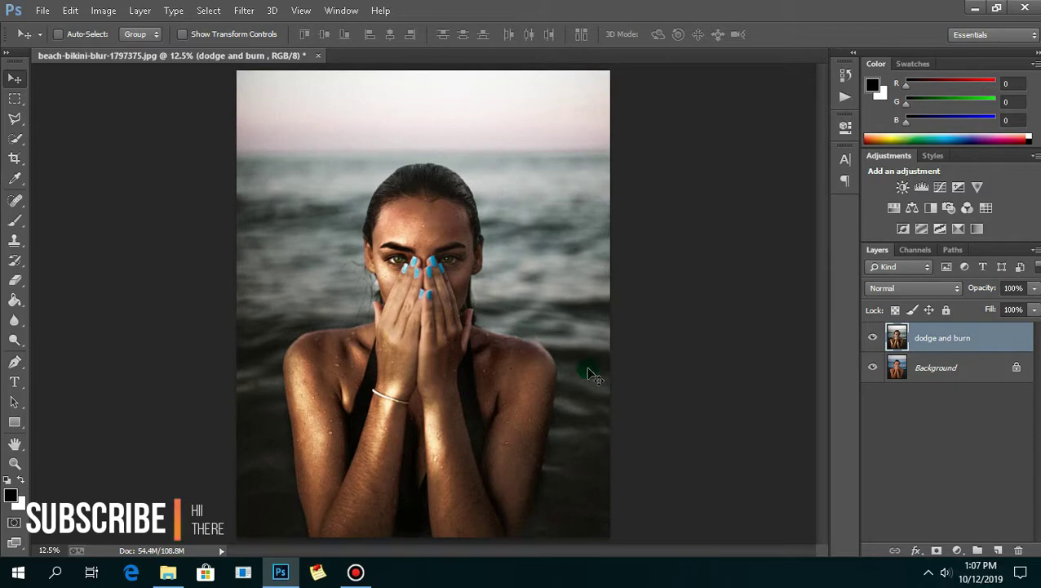
click(356, 571)
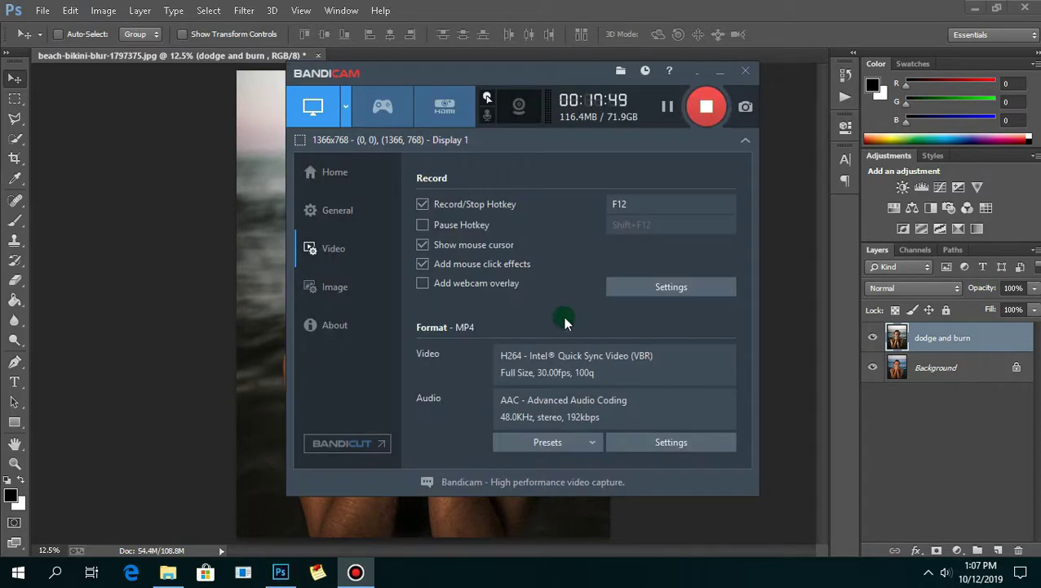